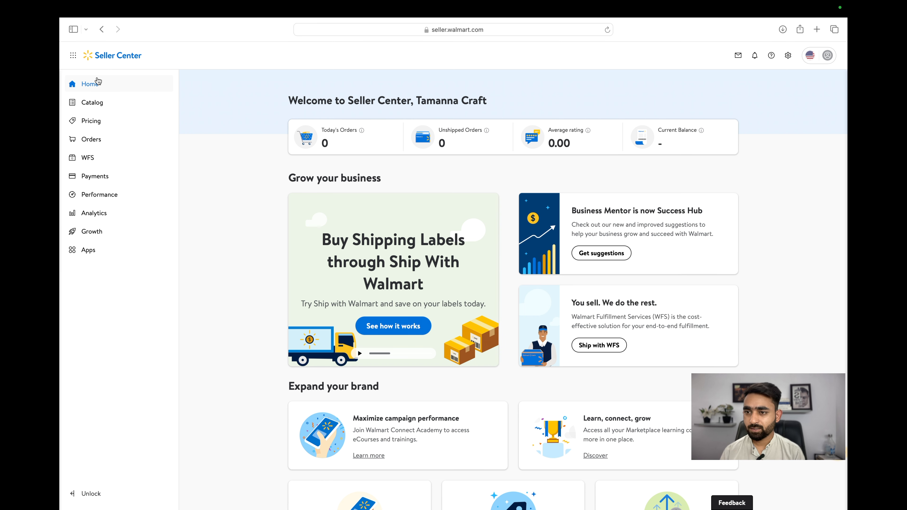
Open the Add Items page from the catalog.
left_click(89, 106)
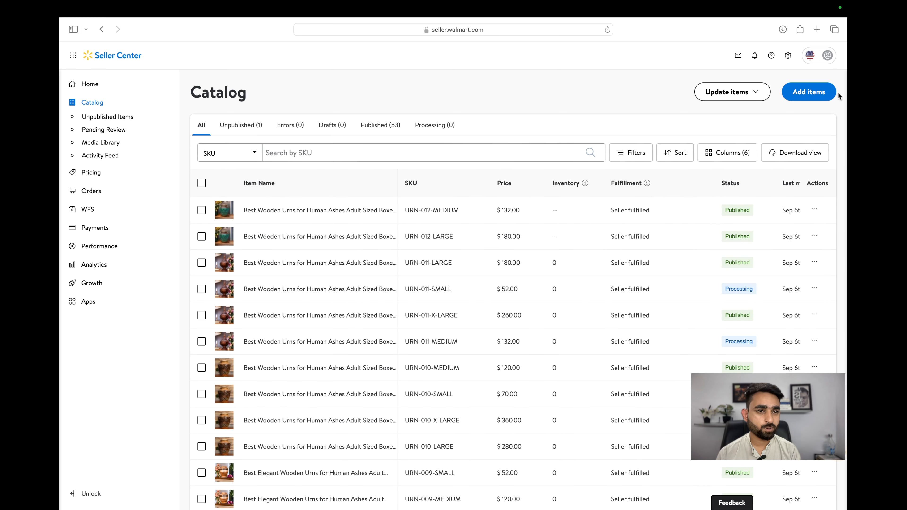
left_click(819, 98)
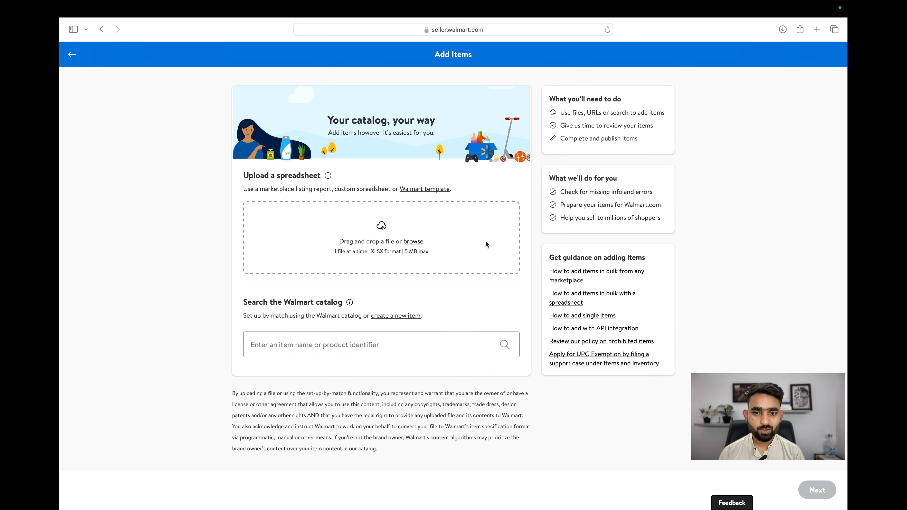
triple_click(282, 177)
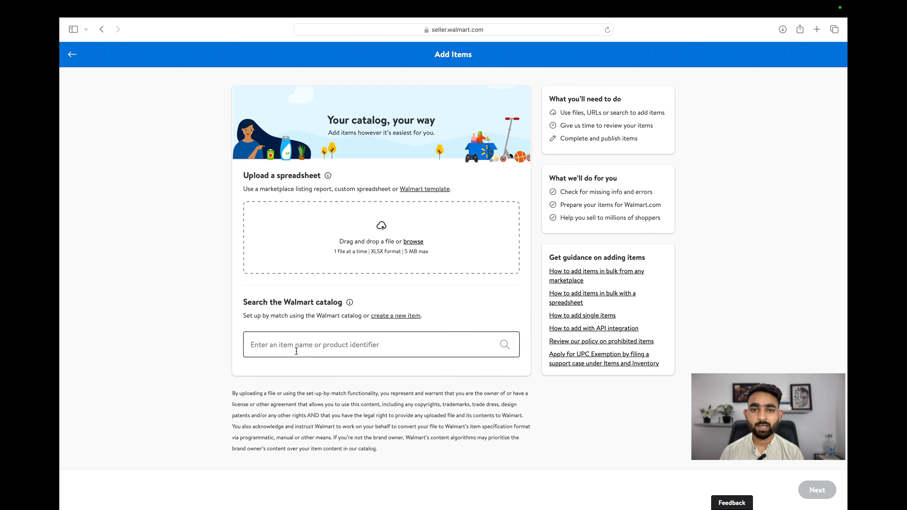
left_click(287, 348)
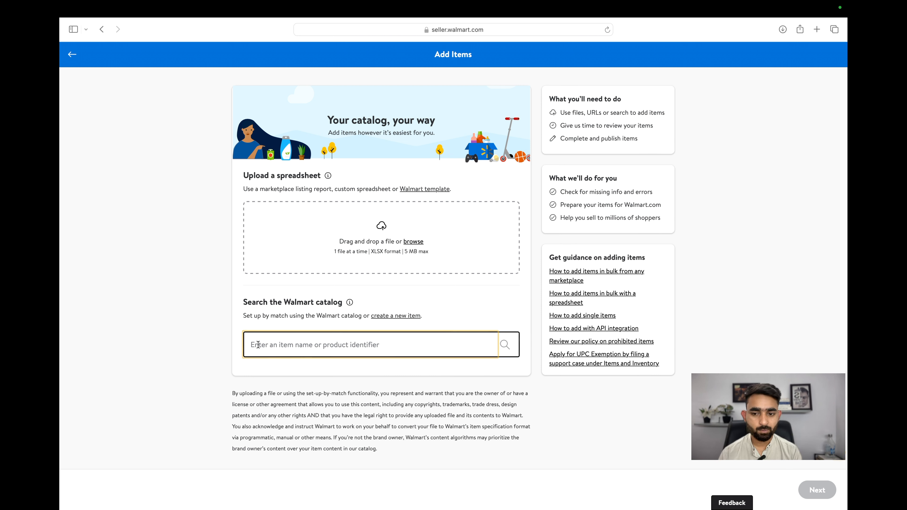
left_click(453, 308)
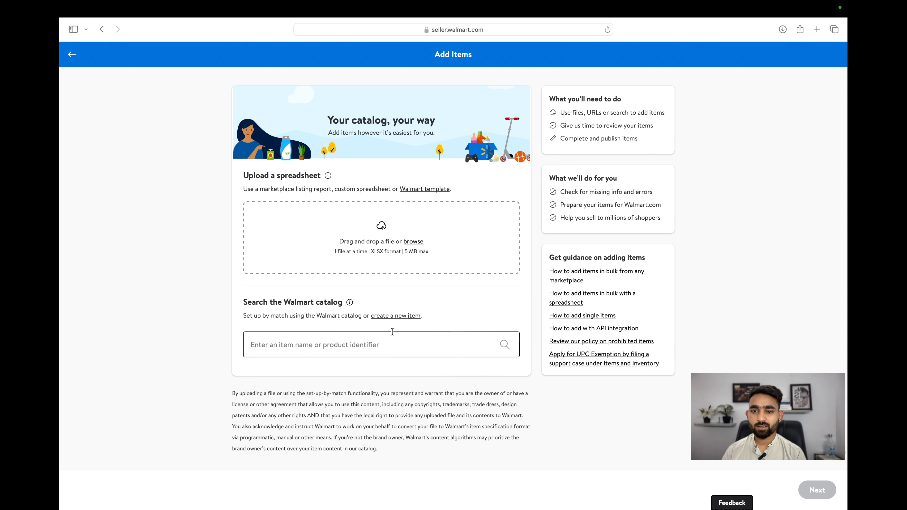
triple_click(328, 305)
left_click(387, 300)
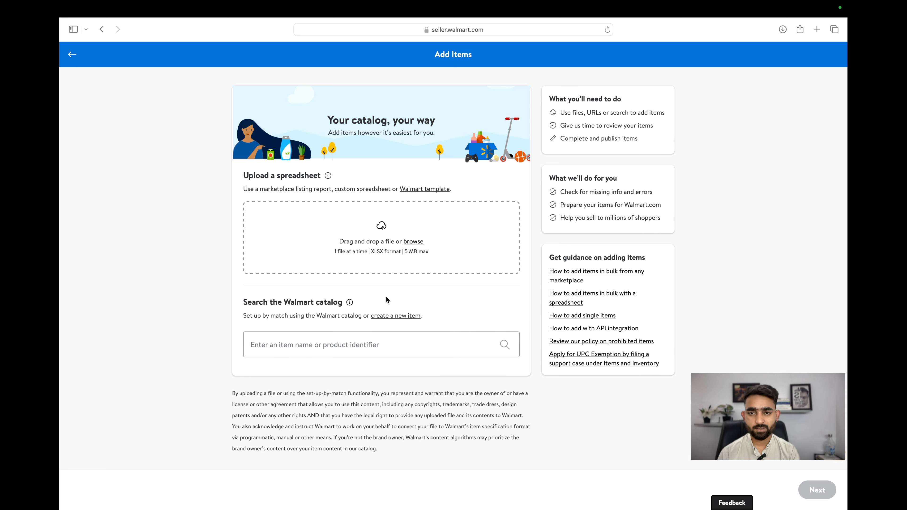
double_click(304, 188)
triple_click(304, 189)
left_click(365, 191)
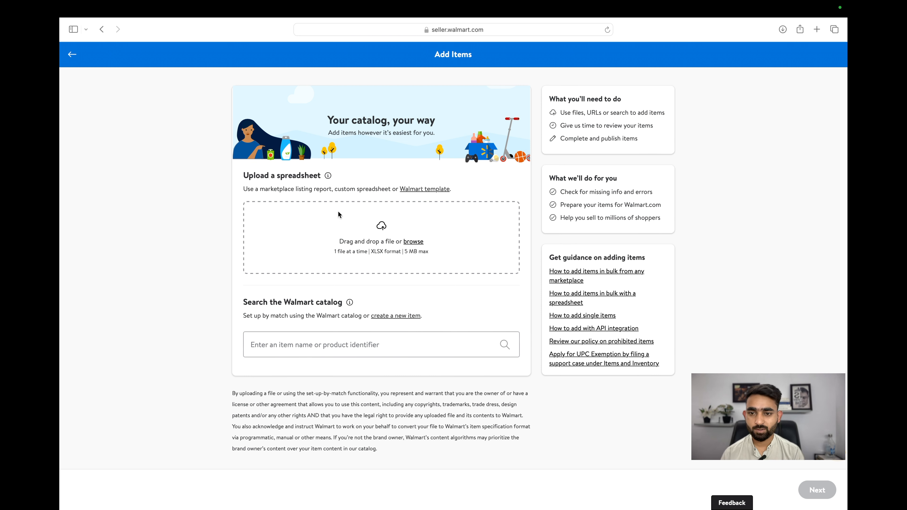
Start a full-setup Walmart template and choose only the Occasion & Seasonal category.
left_click(426, 191)
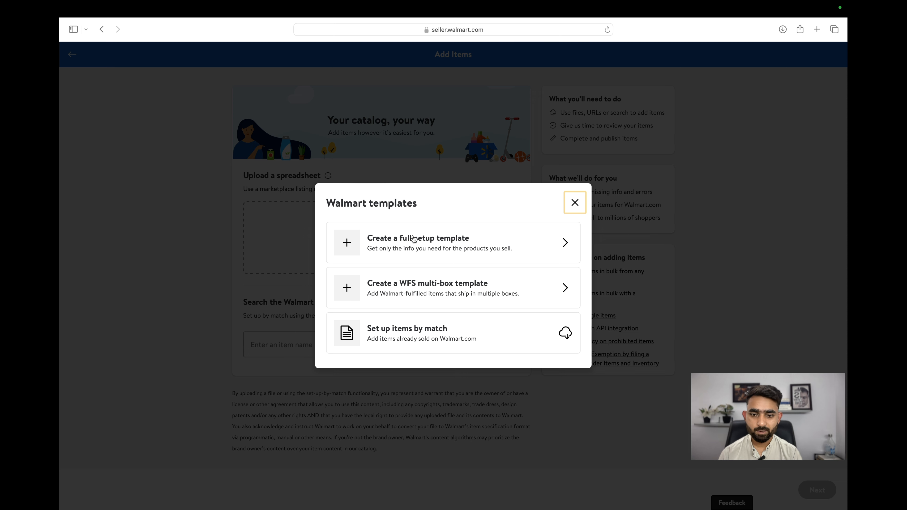
left_click(396, 245)
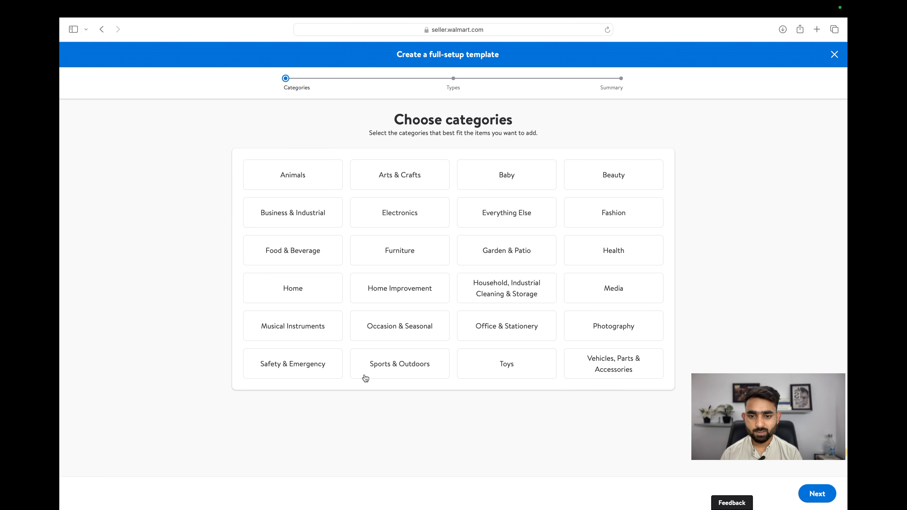
left_click(402, 330)
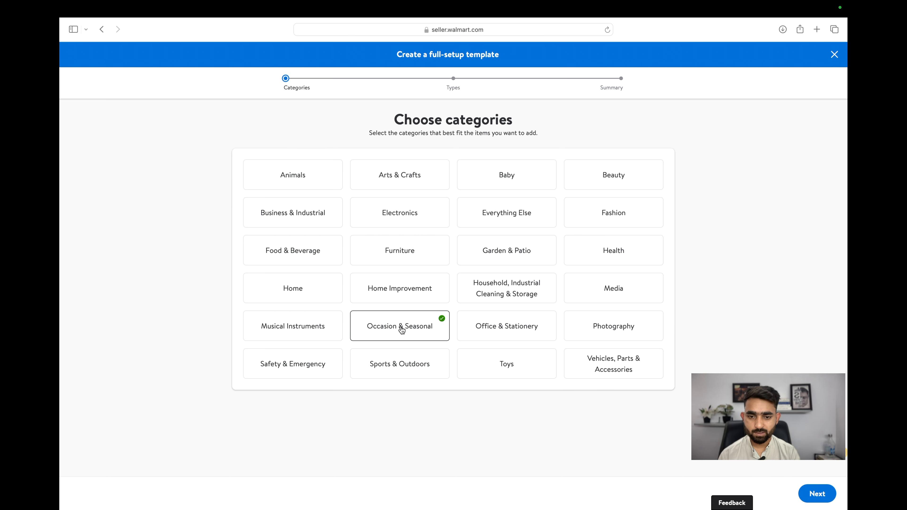
left_click(535, 239)
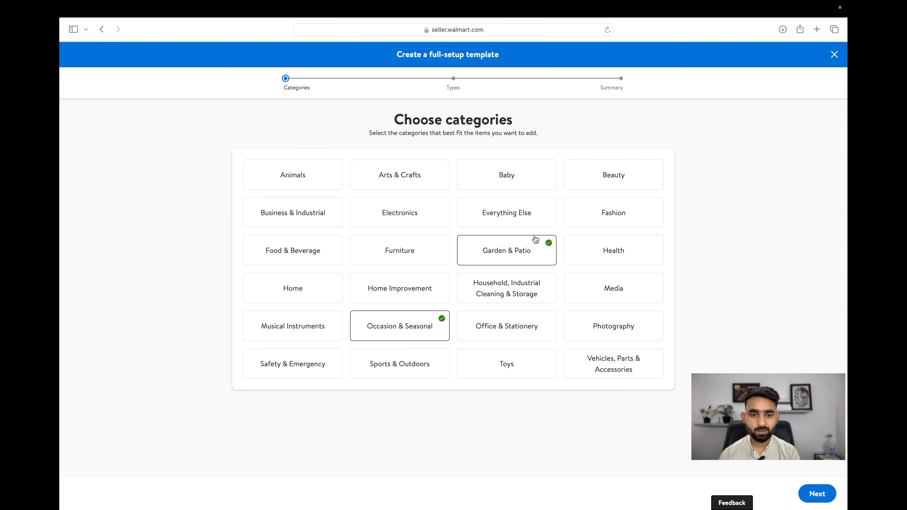
left_click(494, 263)
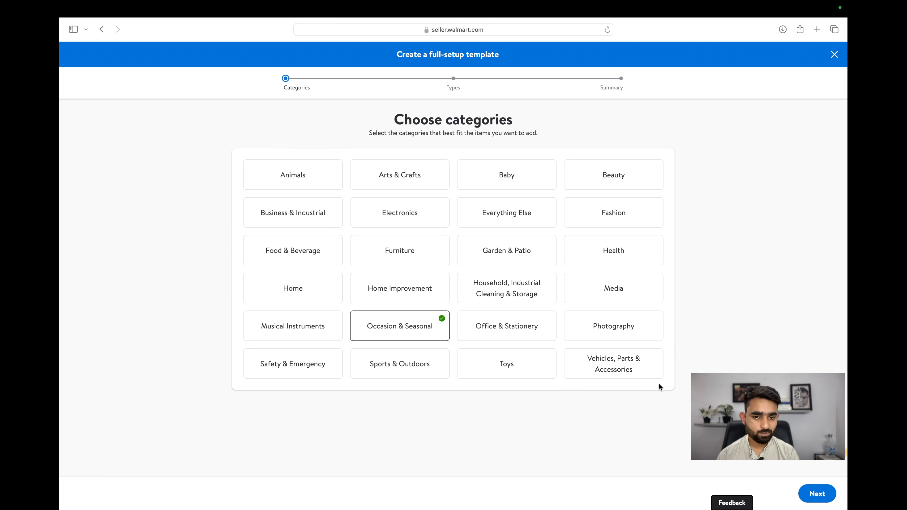
left_click(822, 494)
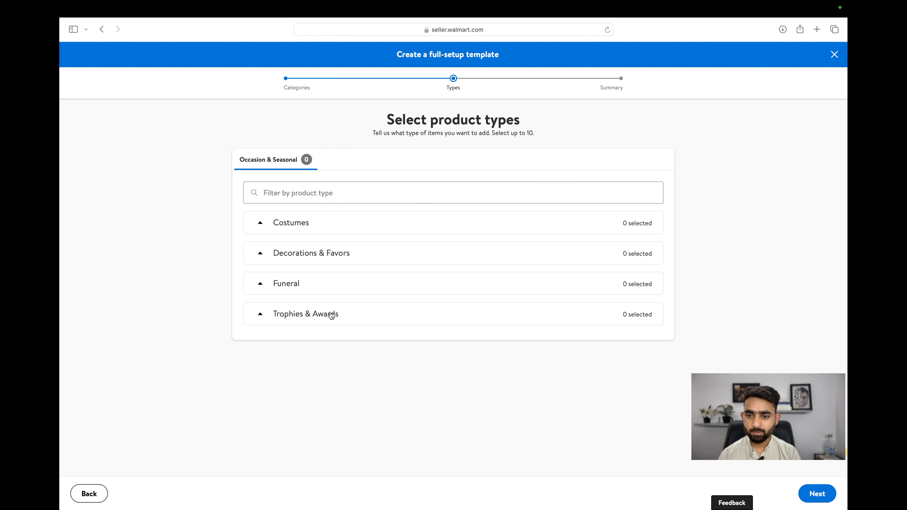
Select the Cremation Urns product type under Funeral and download the seller-fulfilled template.
left_click(300, 290)
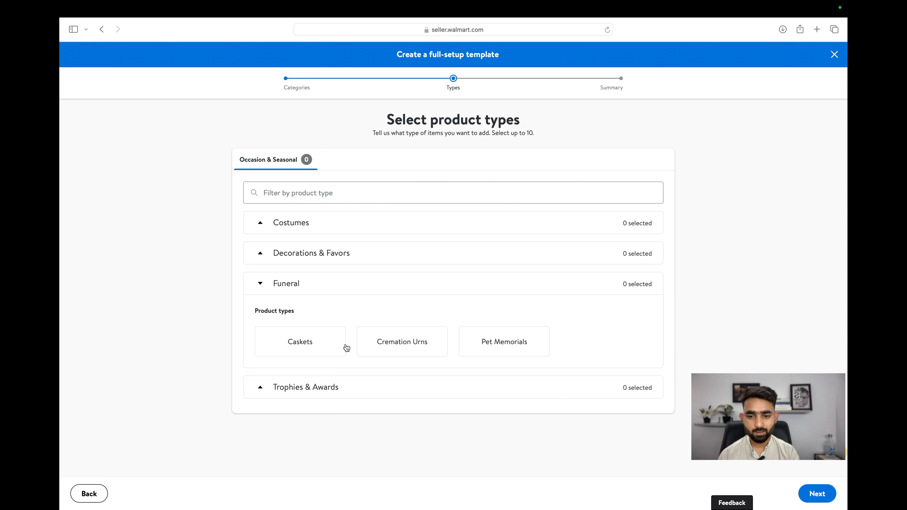
left_click(419, 344)
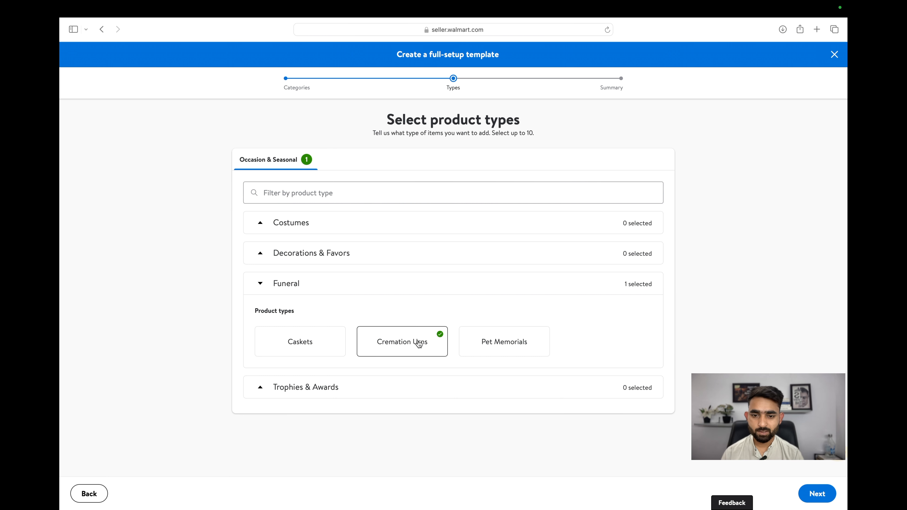
left_click(817, 495)
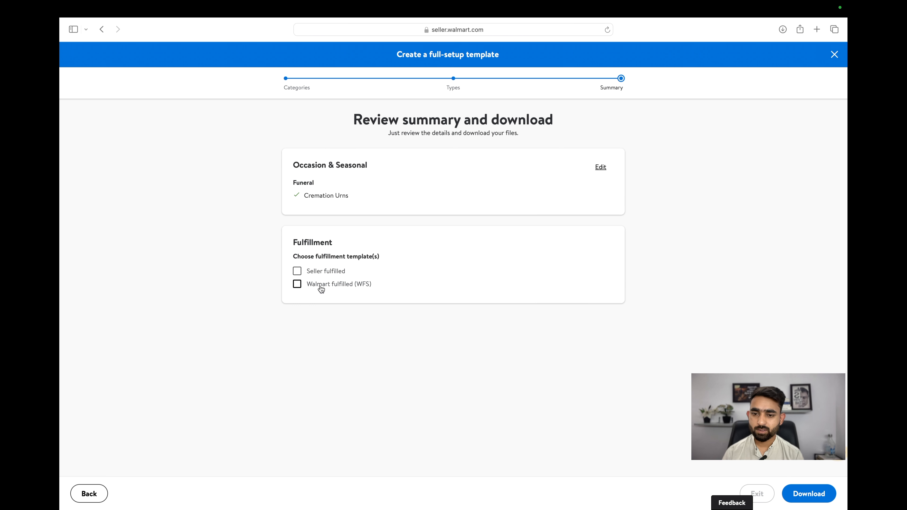
left_click(323, 272)
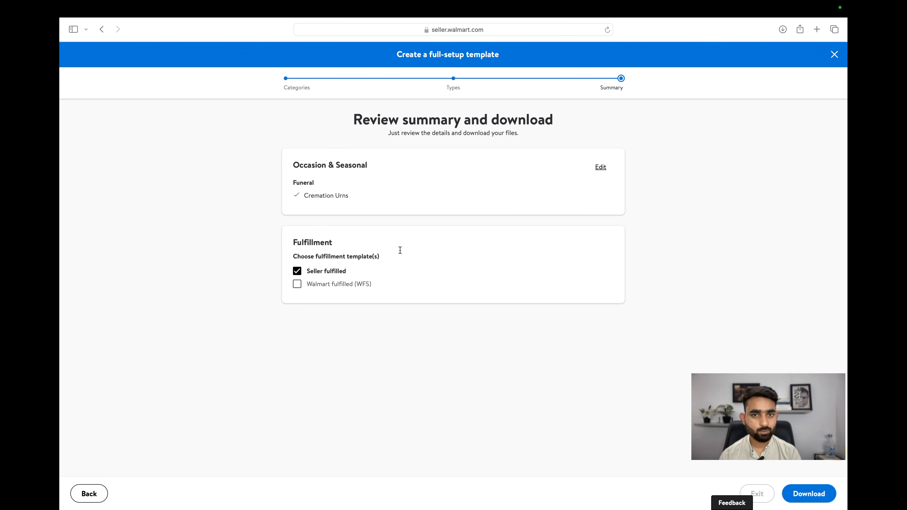
left_click(808, 493)
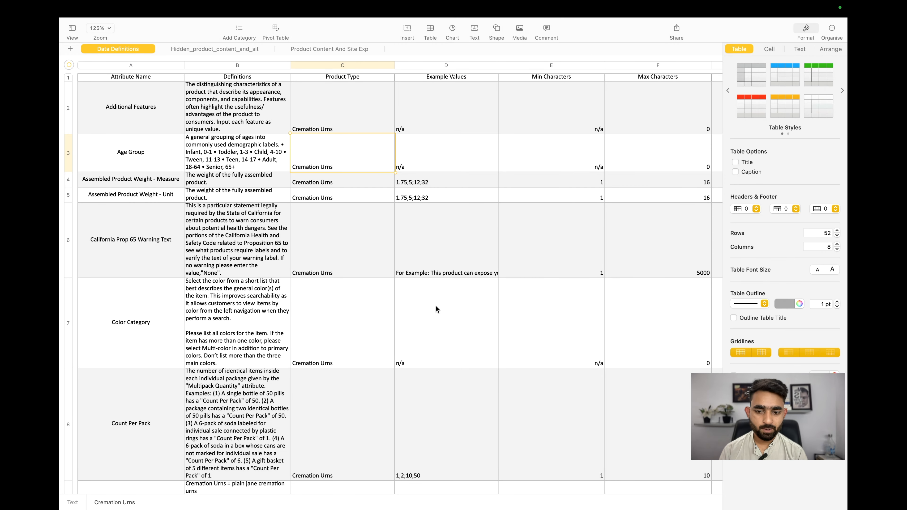
In Numbers, review the attribute definitions on the downloaded template's Data Definitions sheet.
scroll(280, 359, "down", 15)
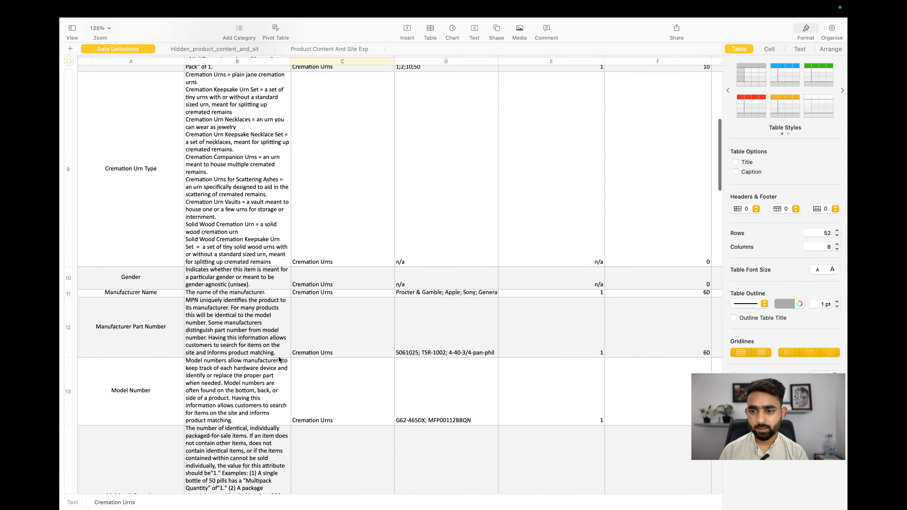
scroll(280, 359, "down", 15)
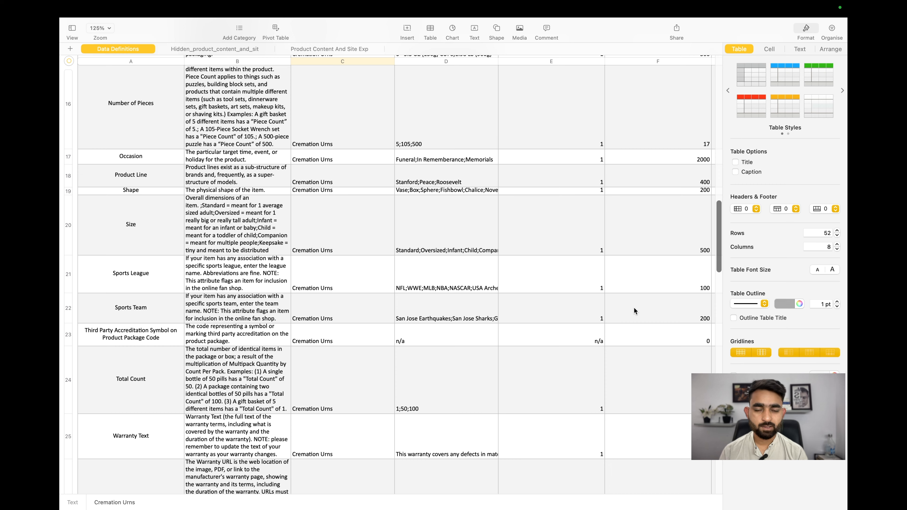
scroll(422, 446, "down", 10)
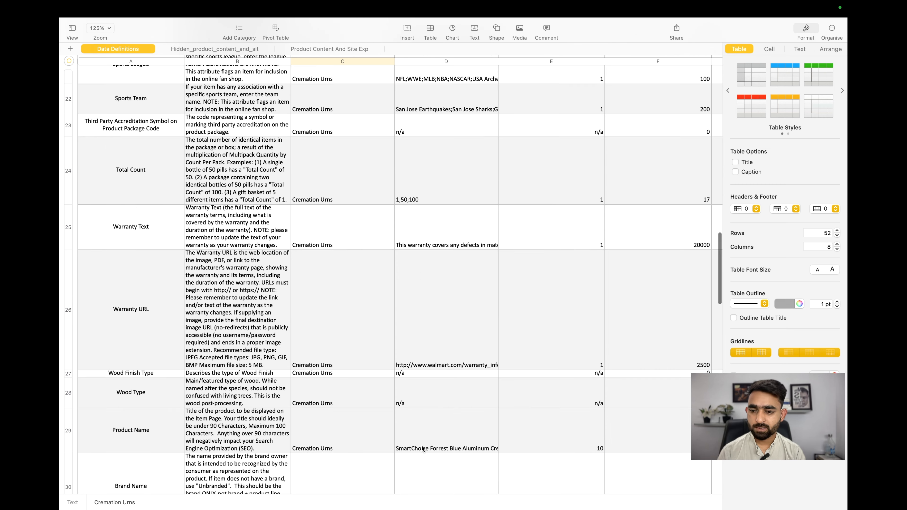
scroll(421, 445, "up", 20)
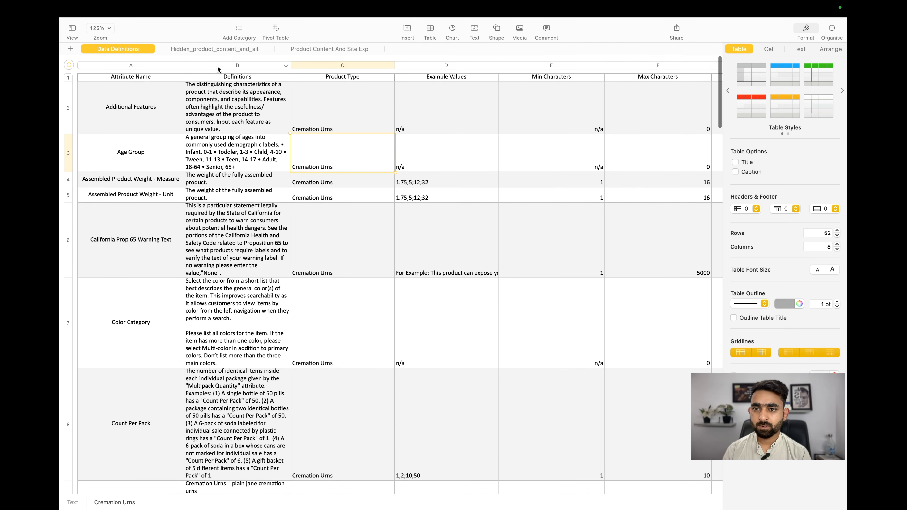
Examine the attribute metadata and valid values on the Hidden_product_content_and_sit sheet.
left_click(240, 48)
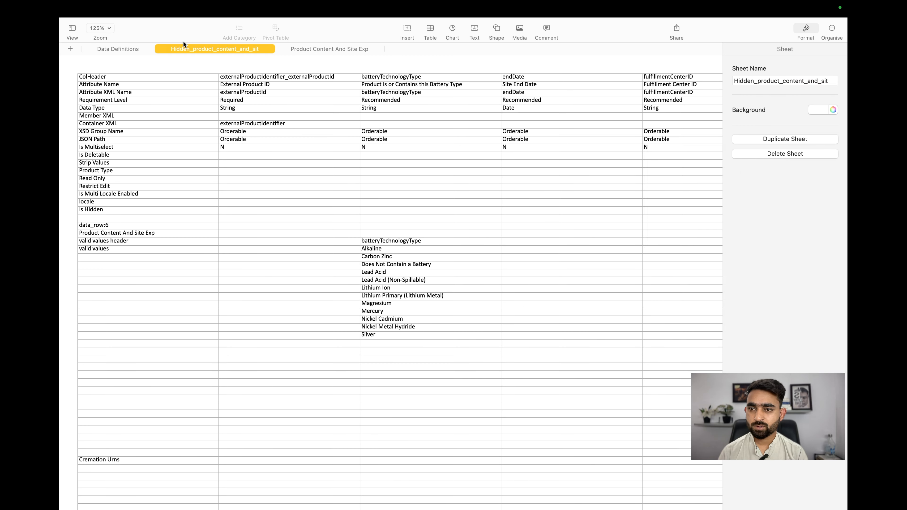
scroll(405, 295, "down", 5)
scroll(404, 294, "up", 5)
scroll(405, 293, "right", 5)
scroll(405, 294, "right", 5)
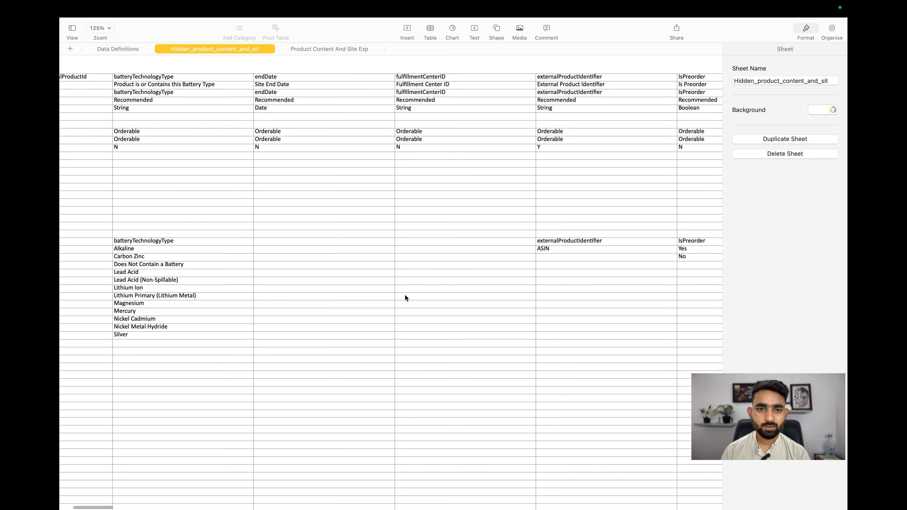
scroll(508, 207, "right", 3)
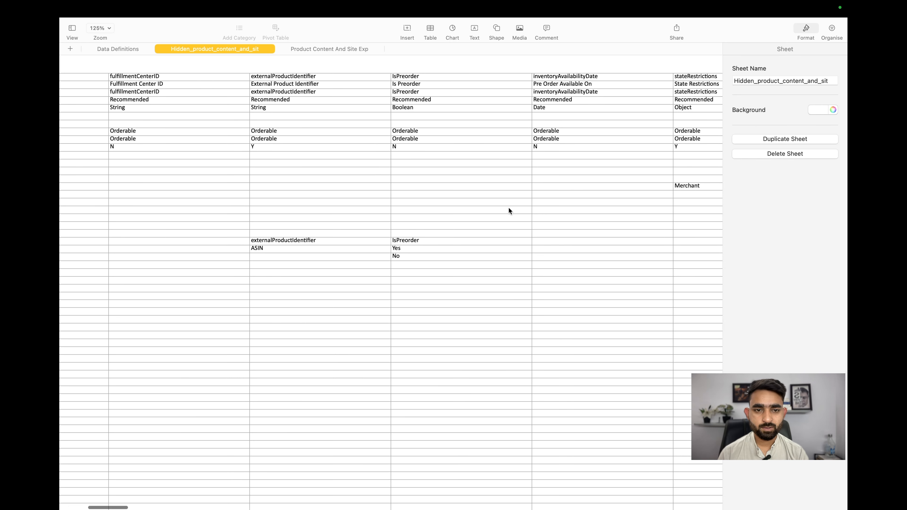
scroll(508, 207, "left", 10)
Look through all column groups of the Product Content And Site Exp sheet, from SKU to SKU Update.
left_click(323, 49)
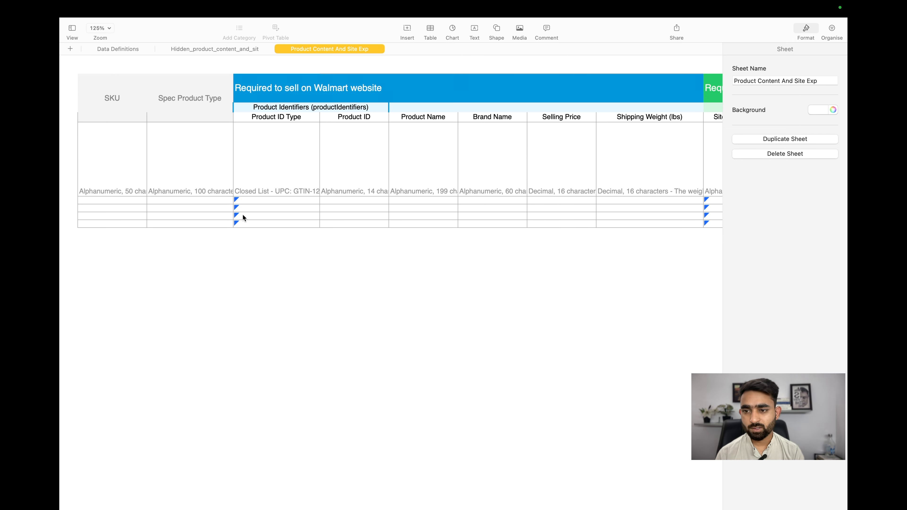
scroll(261, 215, "right", 20)
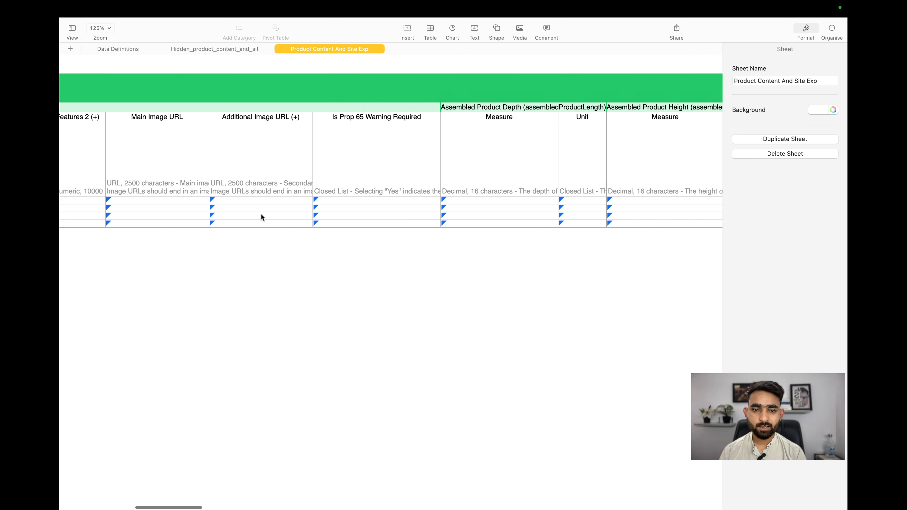
scroll(261, 217, "right", 20)
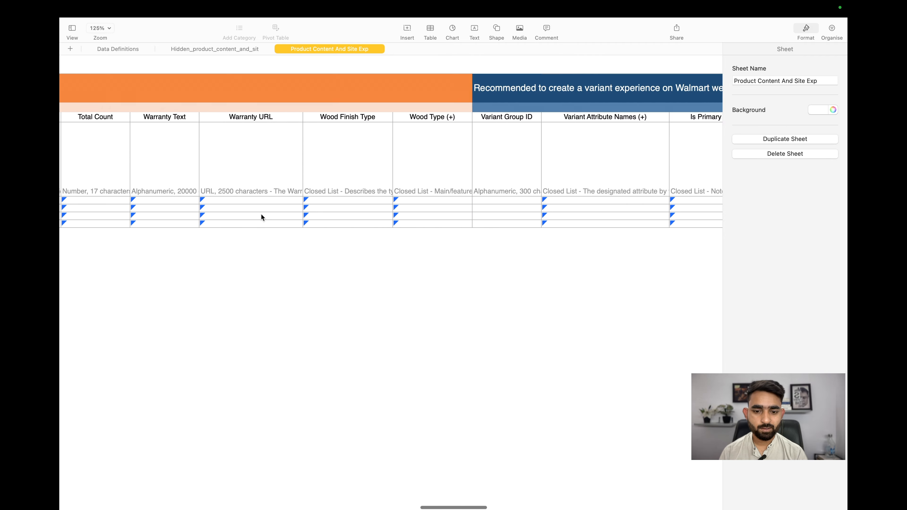
scroll(262, 214, "right", 20)
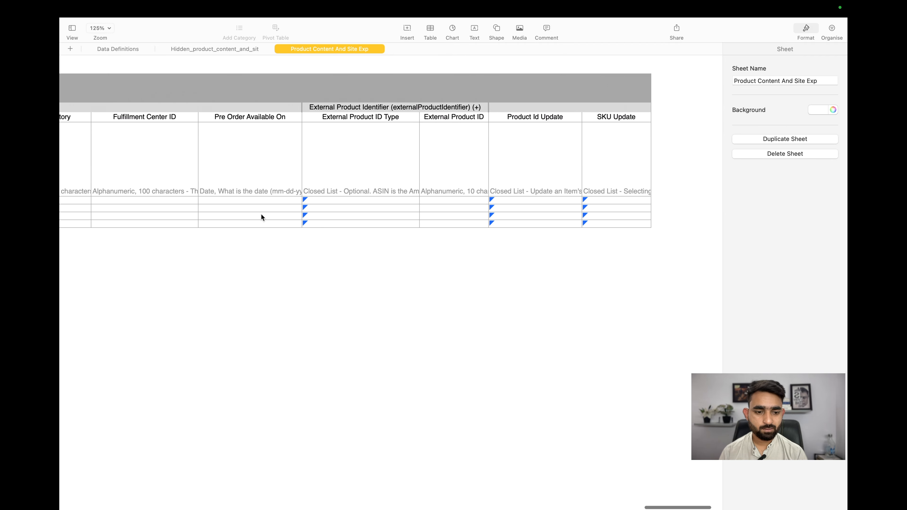
scroll(262, 214, "left", 20)
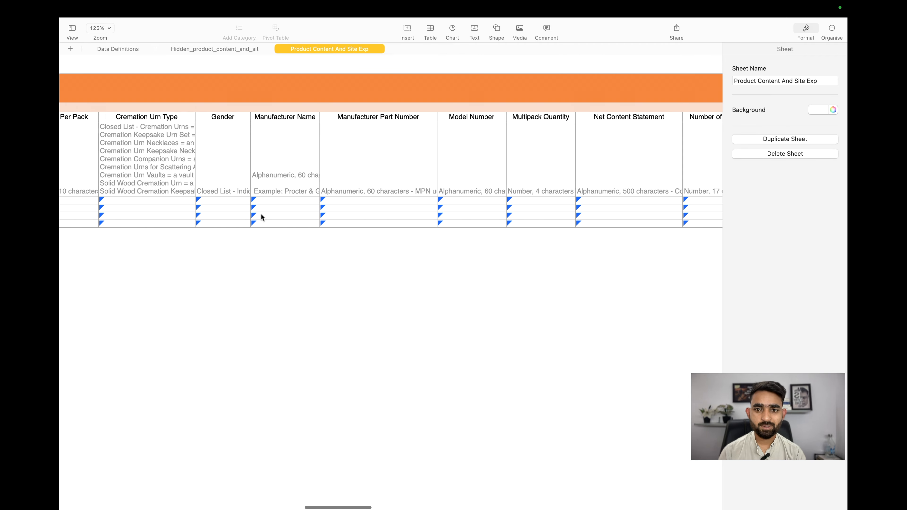
scroll(261, 217, "left", 20)
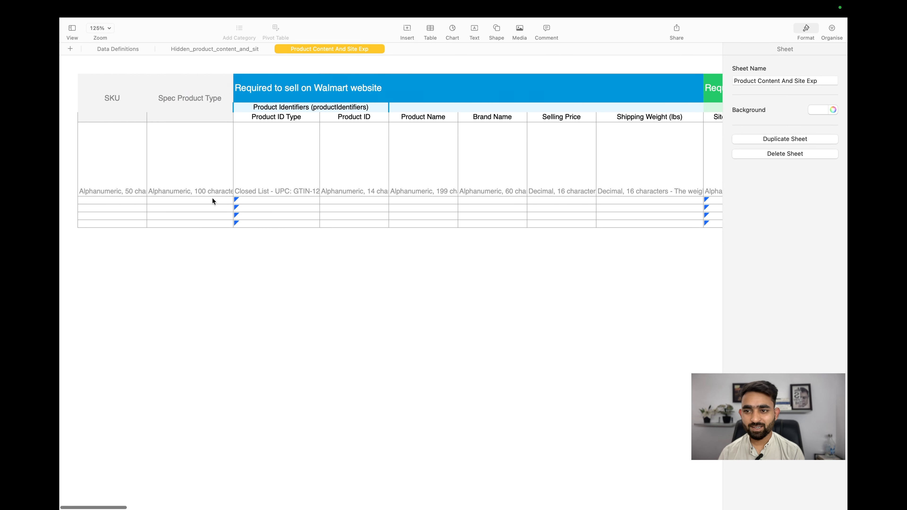
Read the SKU and Product ID Type instructions and review the fields required to sell and be visible on the Walmart website.
left_click(118, 158)
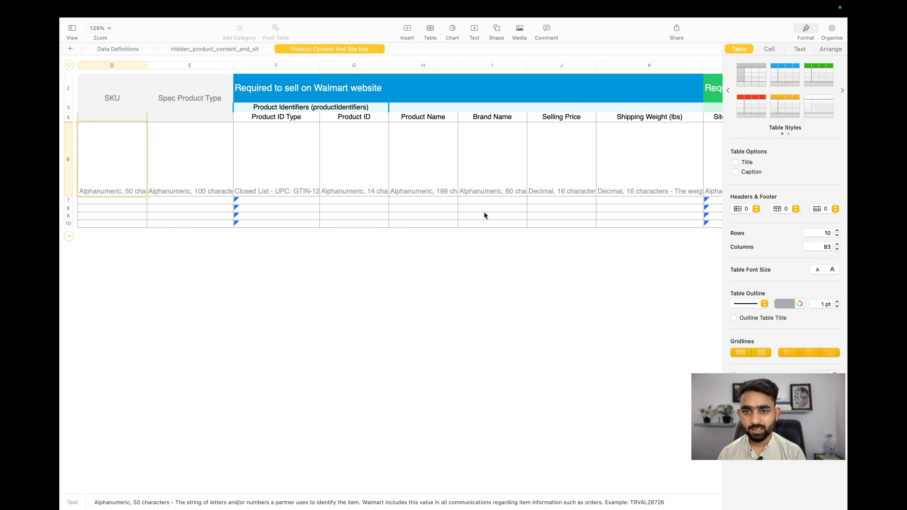
scroll(336, 232, "right", 5)
left_click(173, 172)
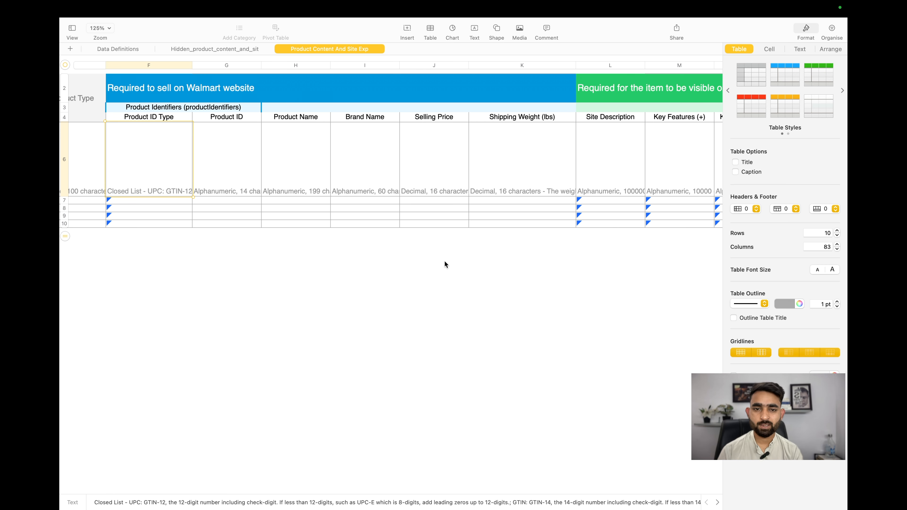
scroll(446, 265, "right", 8)
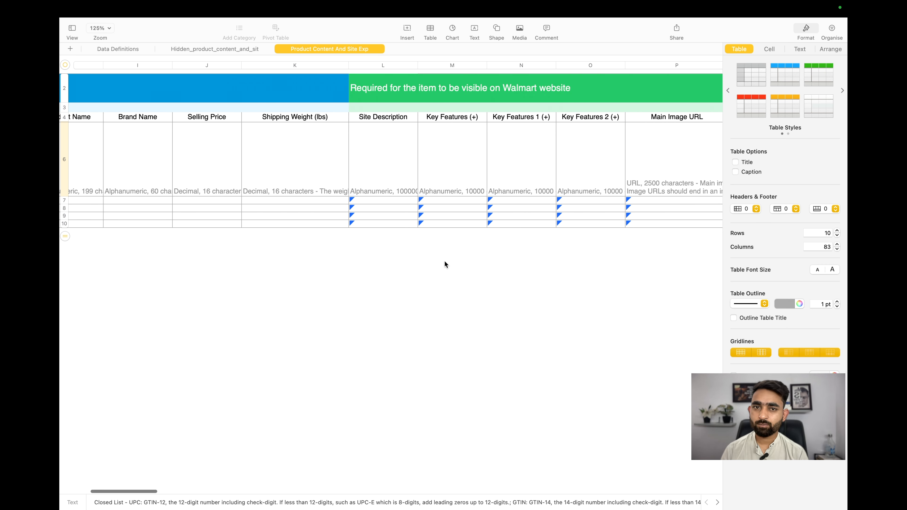
scroll(444, 262, "left", 10)
scroll(445, 265, "right", 1)
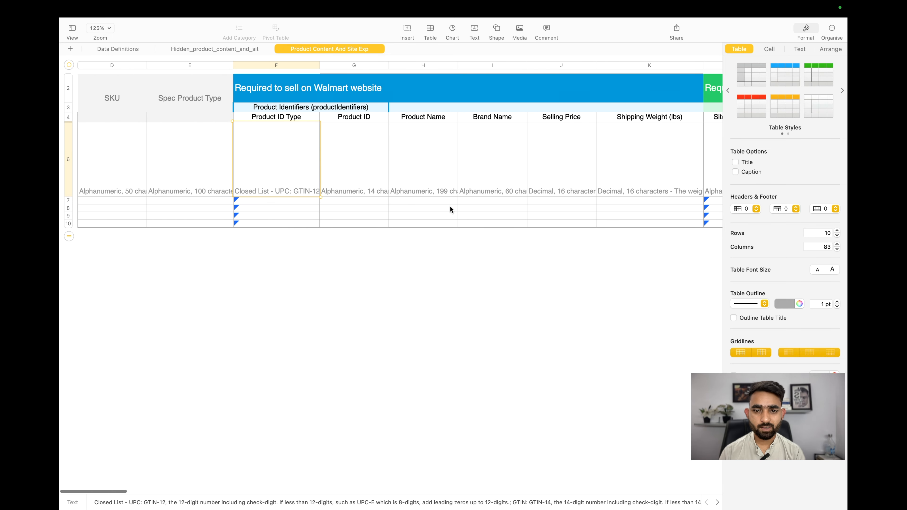
Review the SKU and Spec Product Type entries for the four urn sizes in the filled-in listing template.
left_click(428, 176)
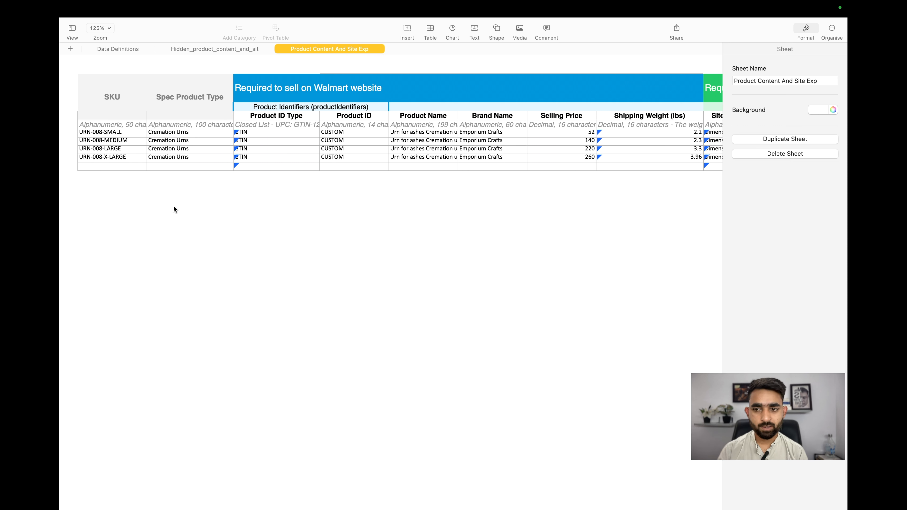
left_click(107, 102)
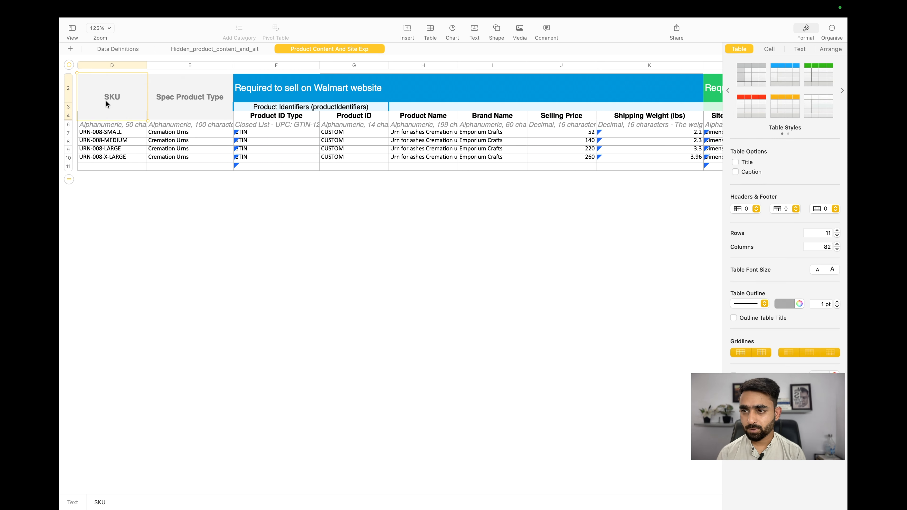
left_click_drag(112, 133, 115, 159)
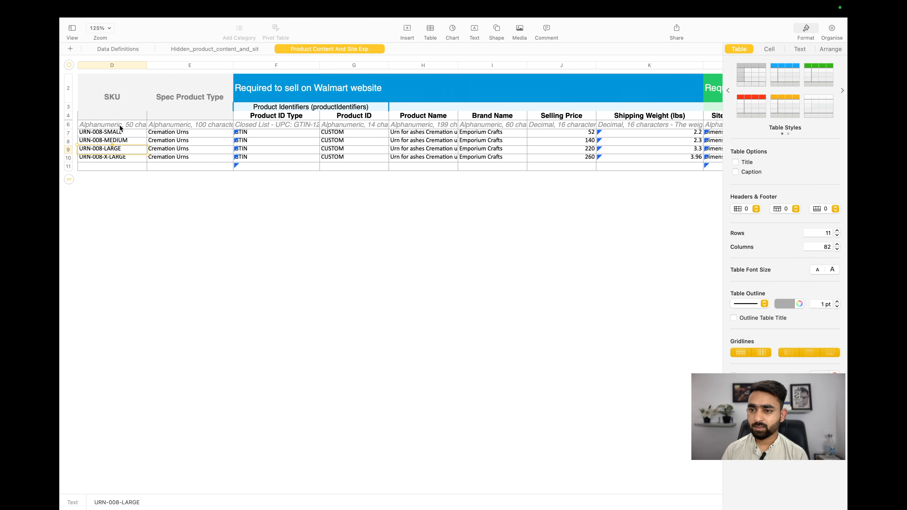
left_click_drag(118, 133, 122, 159)
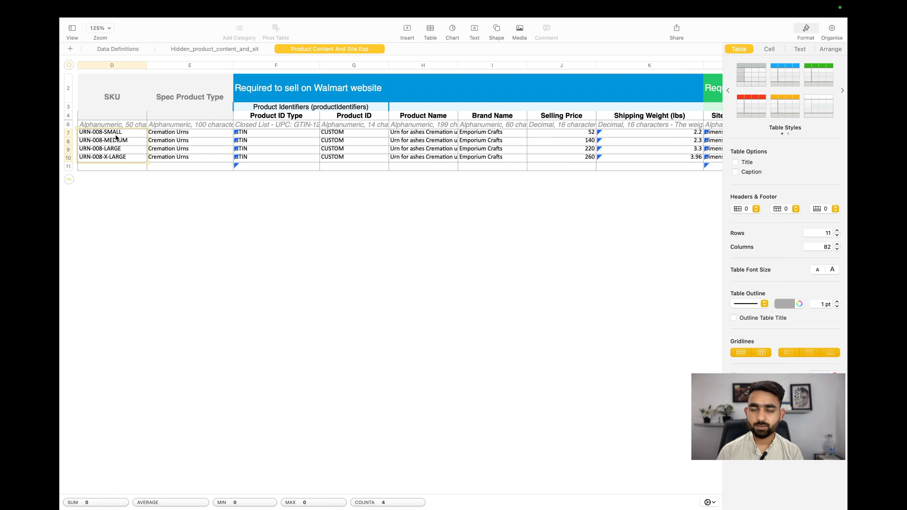
left_click(117, 144)
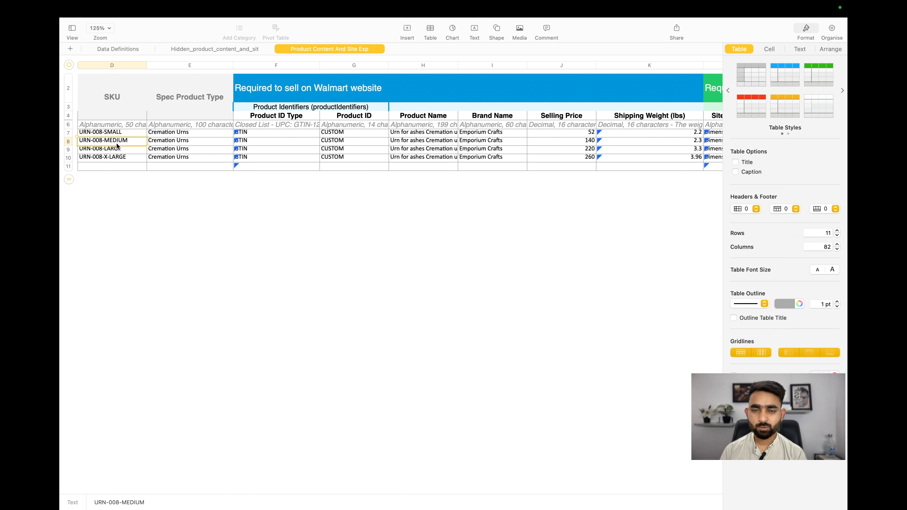
left_click(196, 98)
left_click(179, 134)
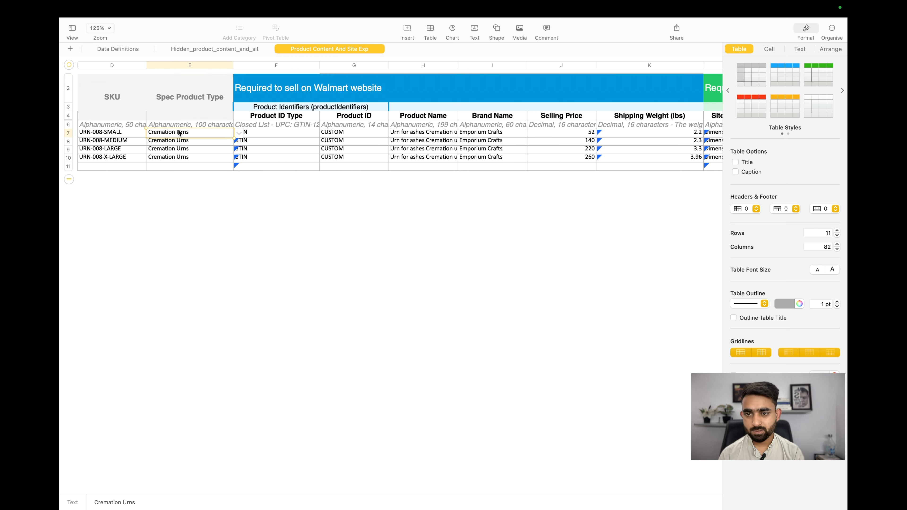
left_click(208, 211)
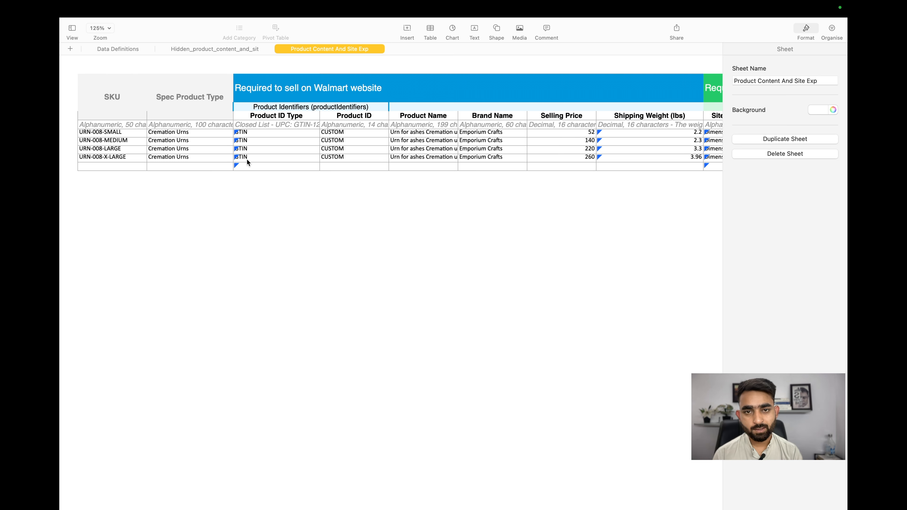
Examine how the Product ID Type, Product ID, Product Name and Brand Name columns are filled in for the urn variants.
left_click(265, 135)
left_click(332, 138)
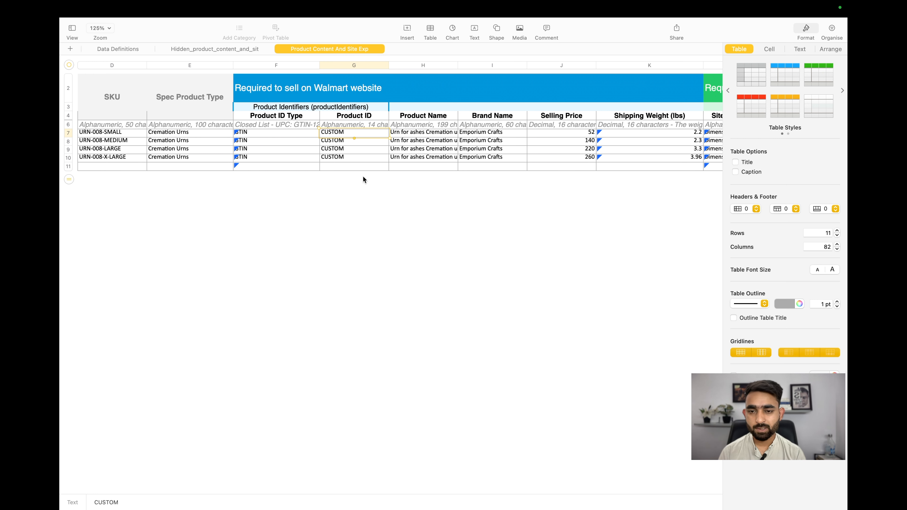
left_click(373, 211)
left_click(427, 117)
left_click(423, 141)
scroll(422, 142, "right", 3)
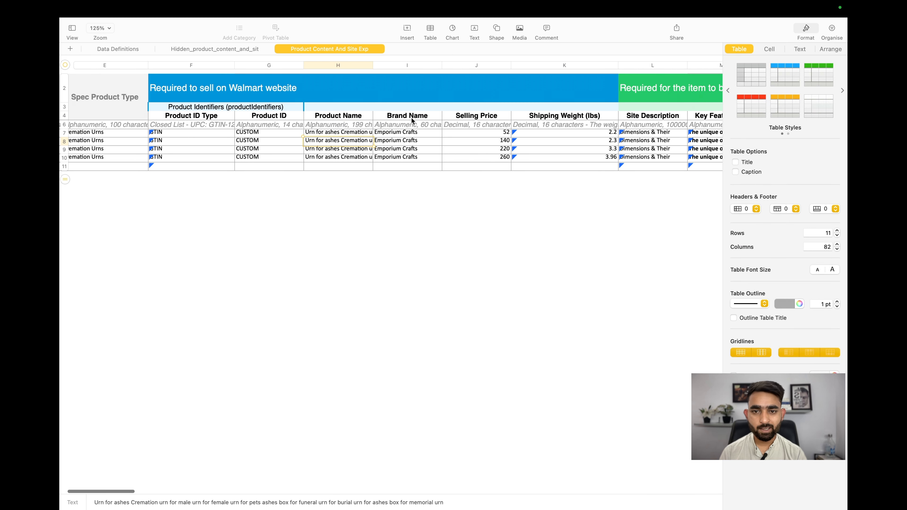
left_click(405, 144)
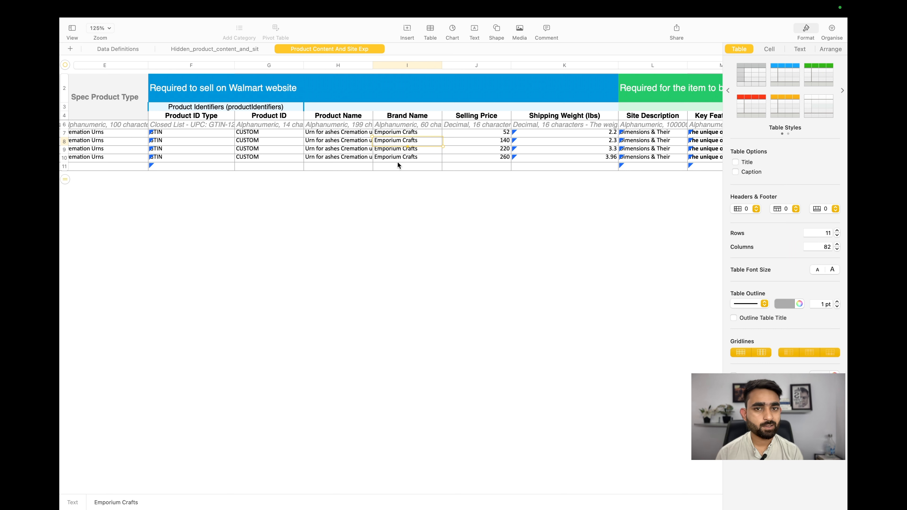
left_click(345, 150)
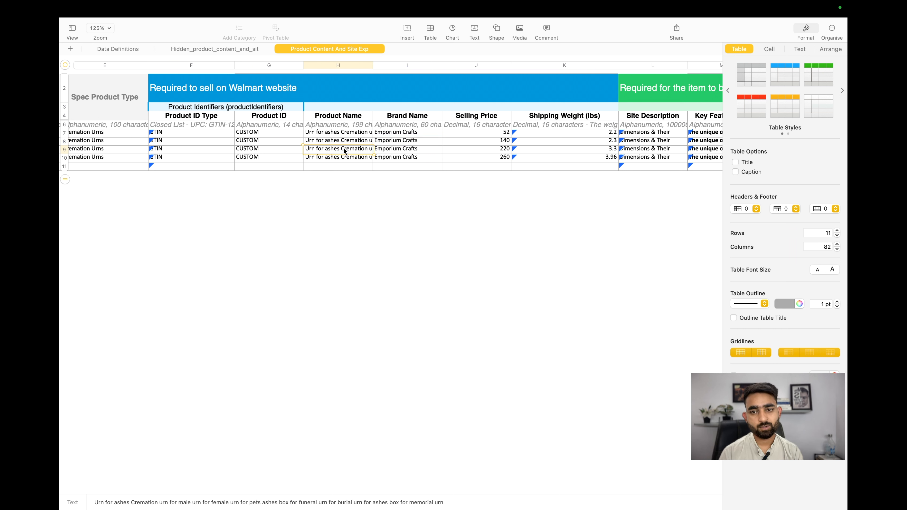
left_click(392, 144)
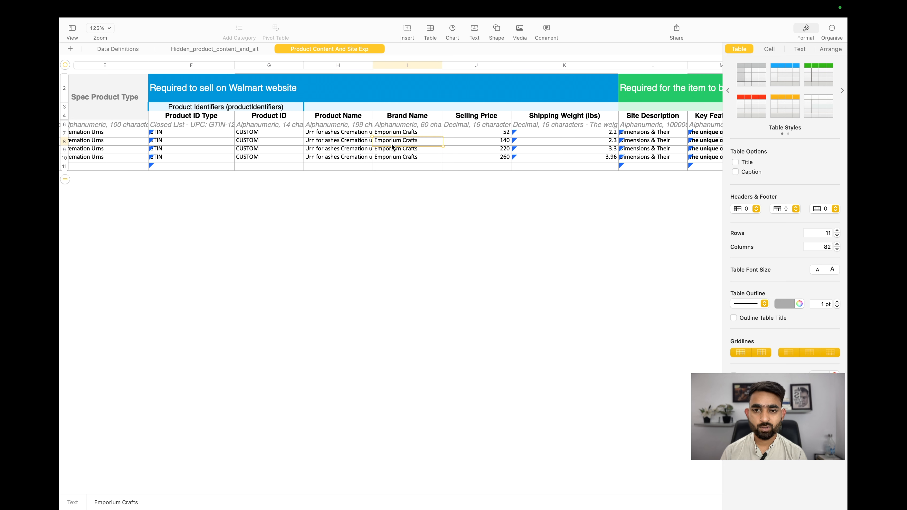
left_click(397, 157)
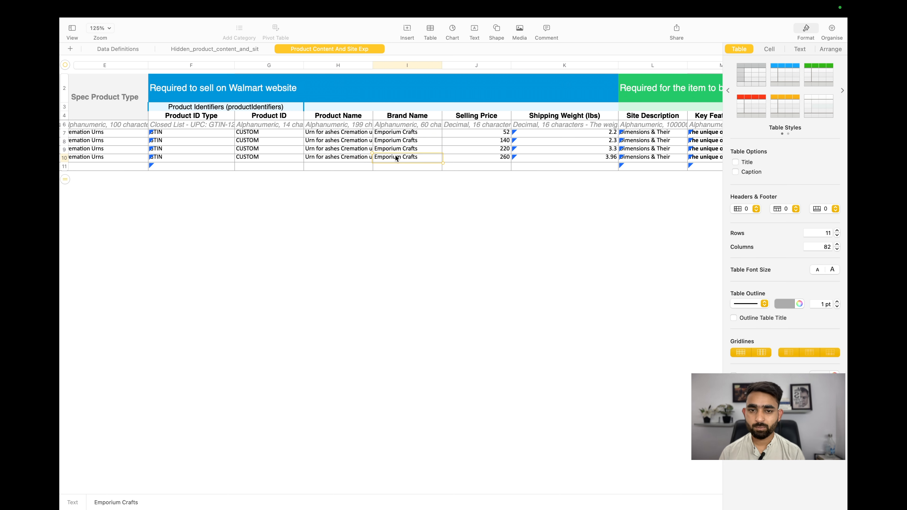
Review the urn listings' Selling Price, Shipping Weight, Site Description, Key Features and image URL columns.
scroll(396, 157, "right", 5)
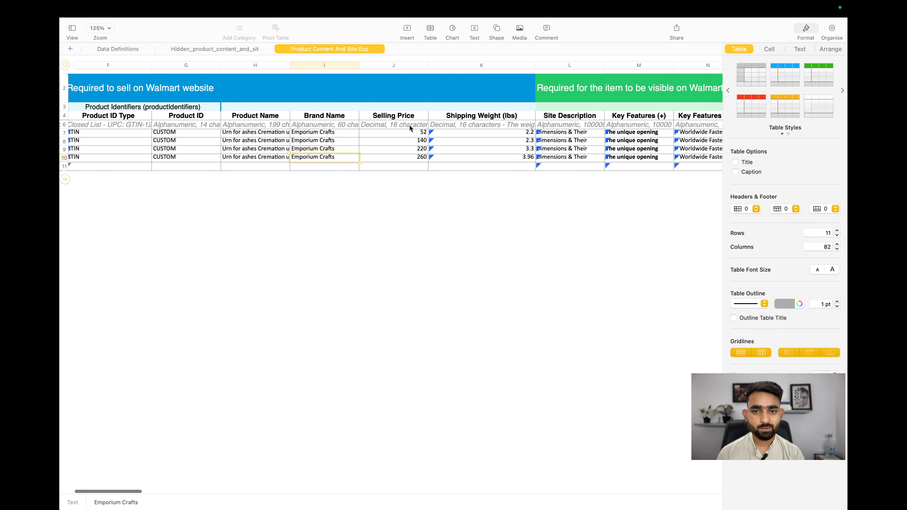
scroll(410, 151, "right", 3)
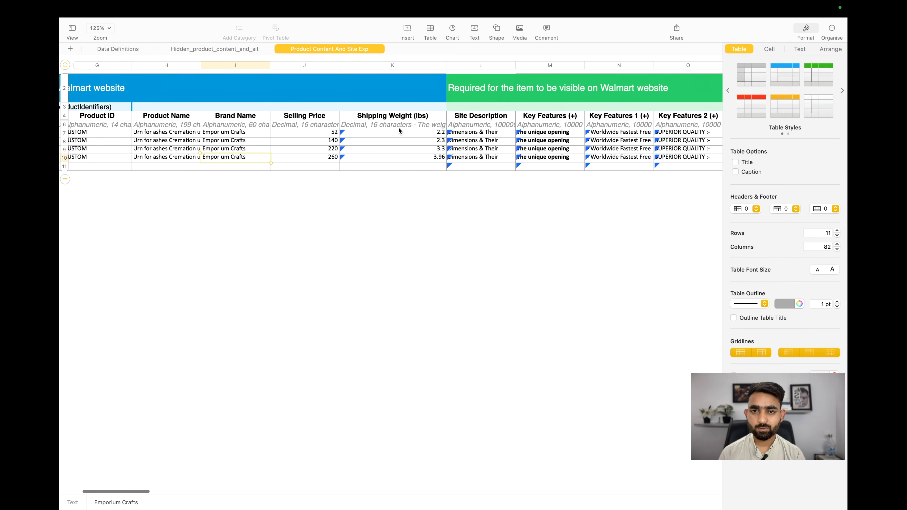
left_click(419, 116)
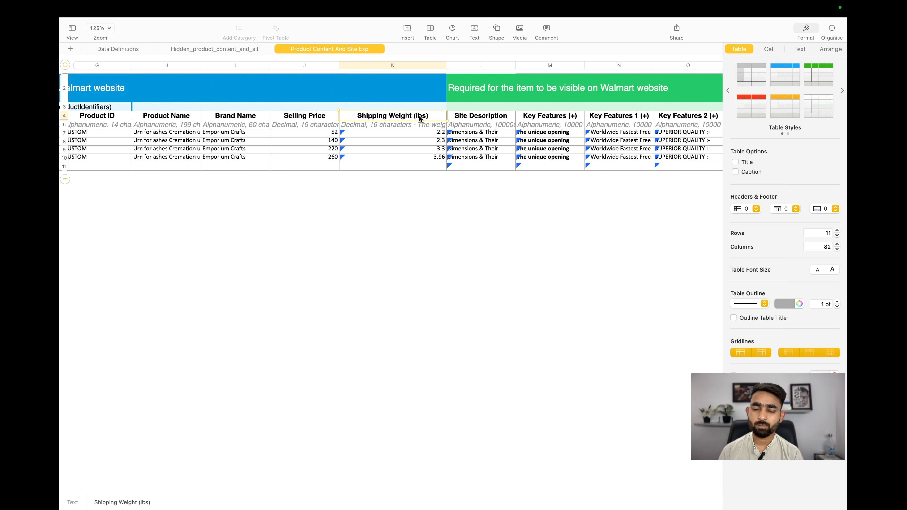
left_click(418, 139)
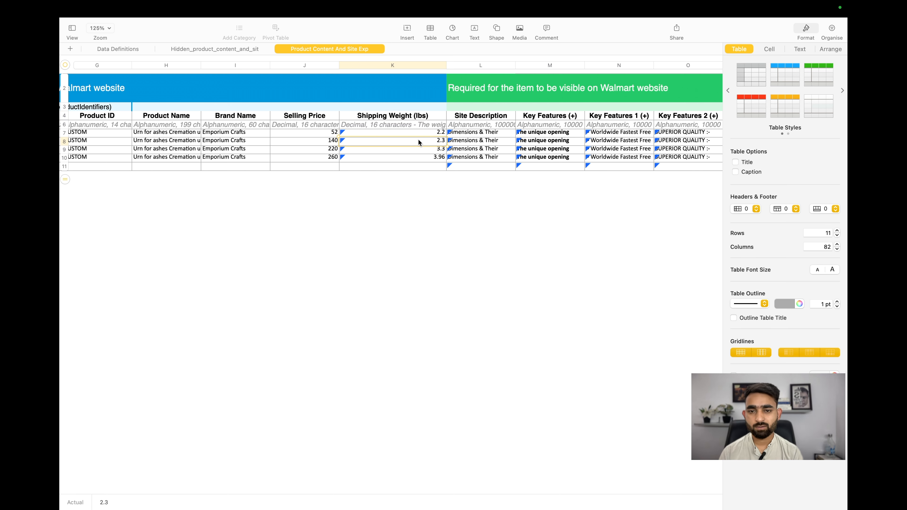
scroll(418, 139, "right", 5)
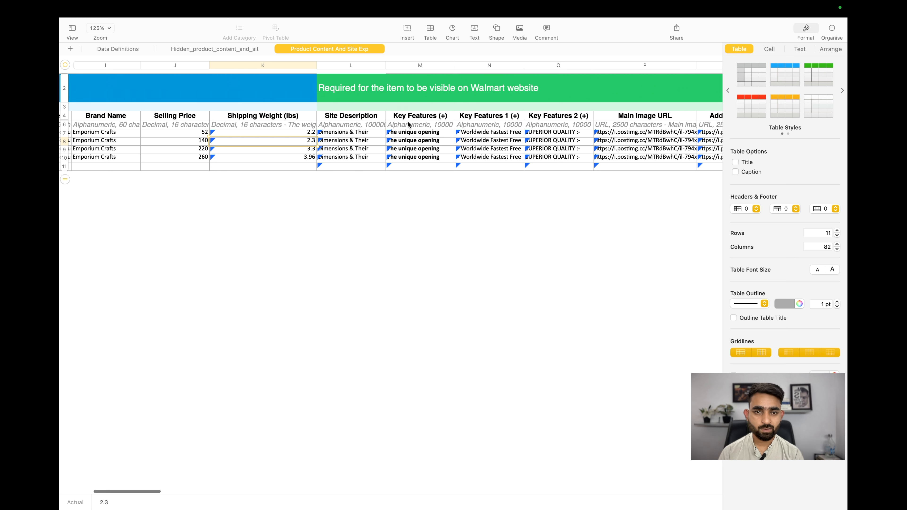
scroll(577, 141, "right", 5)
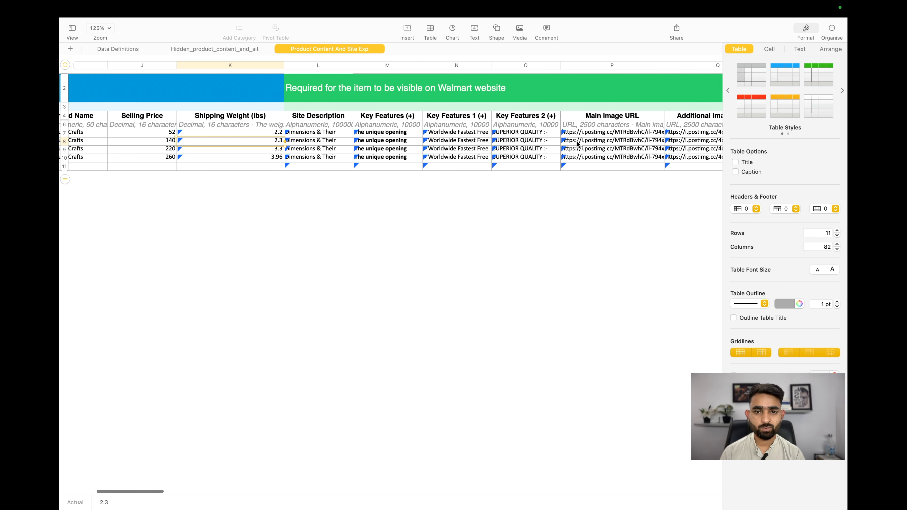
scroll(576, 141, "right", 6)
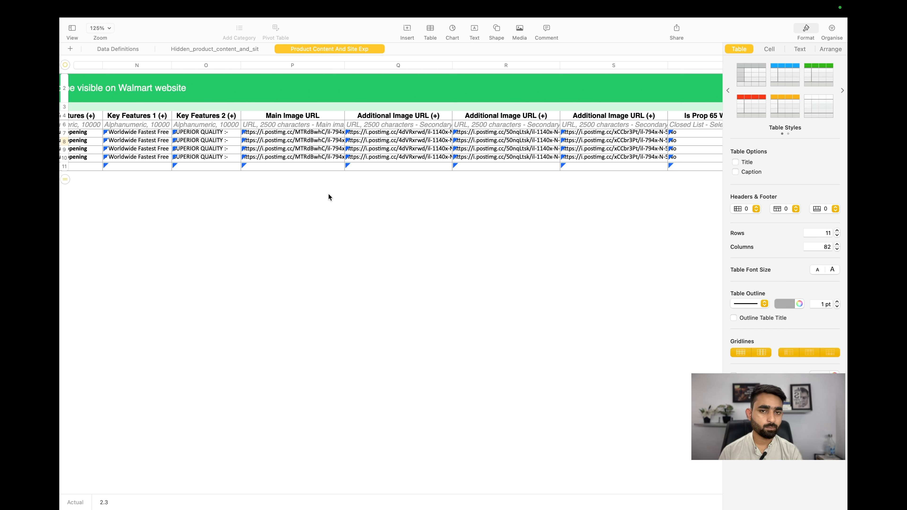
scroll(328, 195, "right", 10)
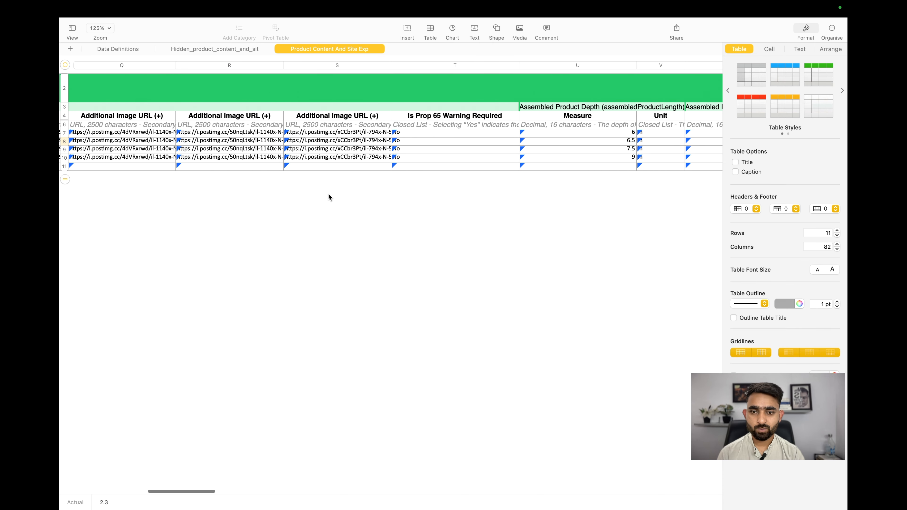
Check the Is Prop 65 Warning Required column and the Assembled Product Depth, Height and Width columns.
left_click(375, 117)
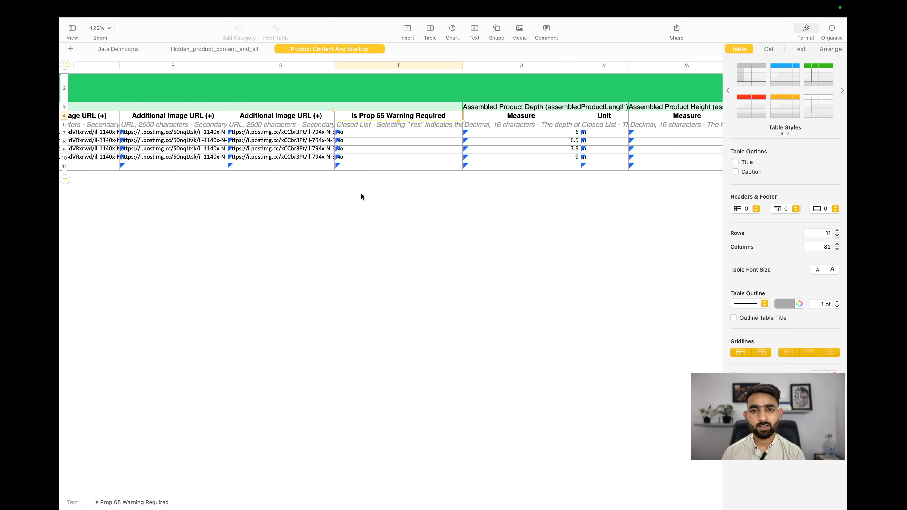
left_click(378, 198)
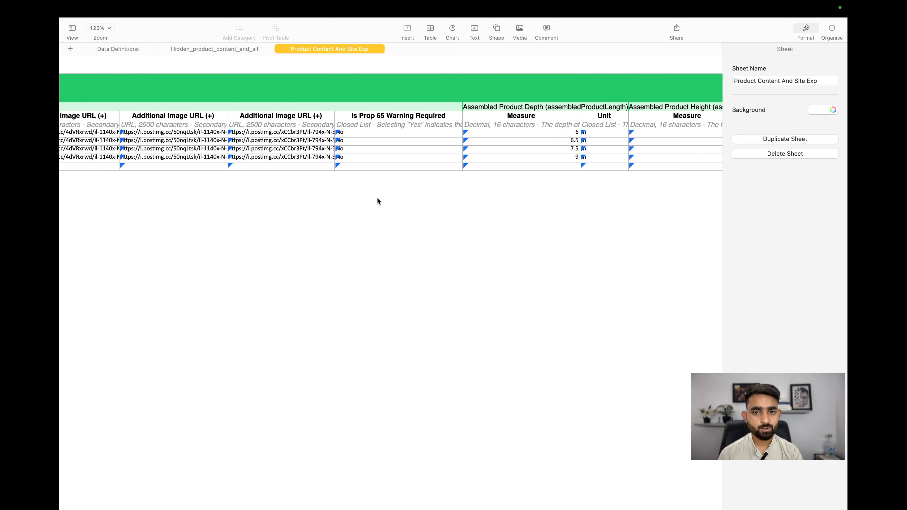
scroll(377, 199, "right", 10)
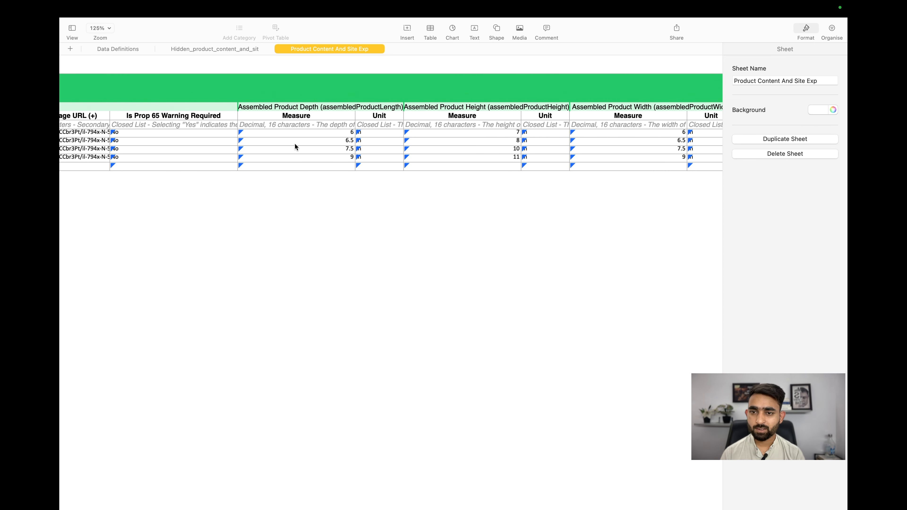
left_click(278, 107)
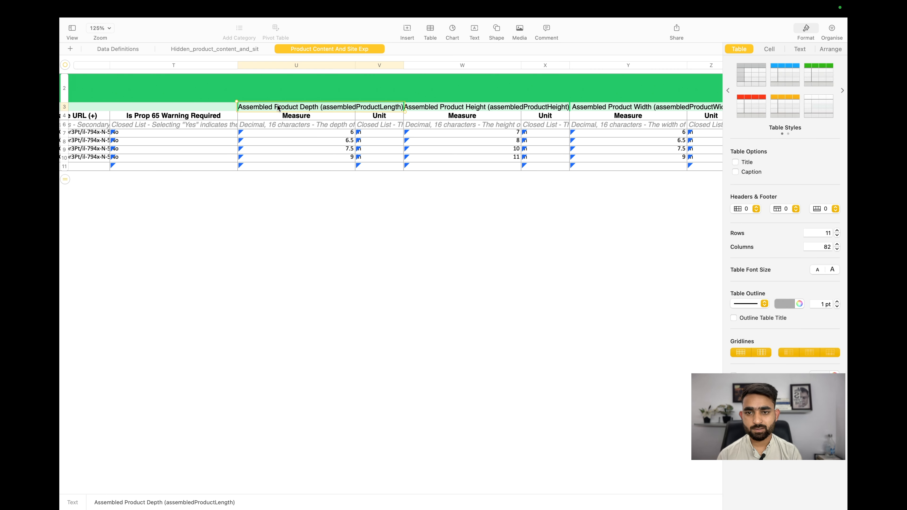
left_click(504, 107)
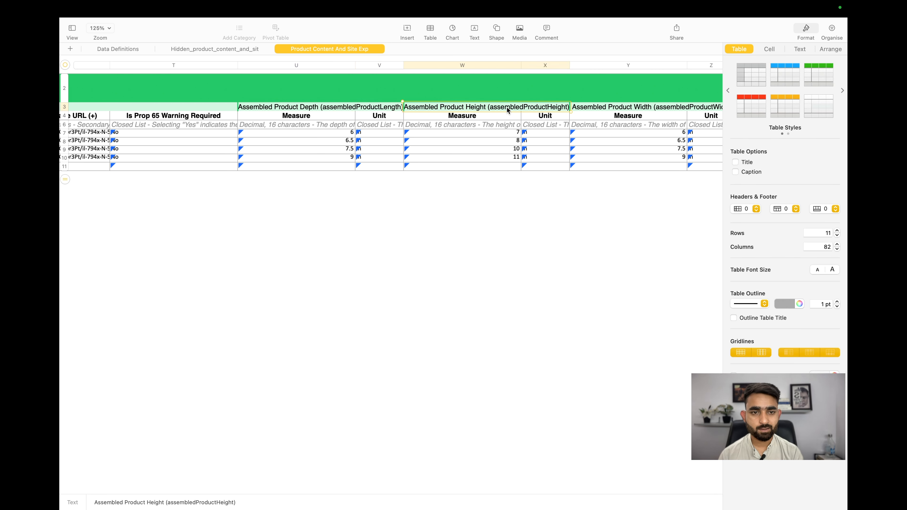
left_click(657, 108)
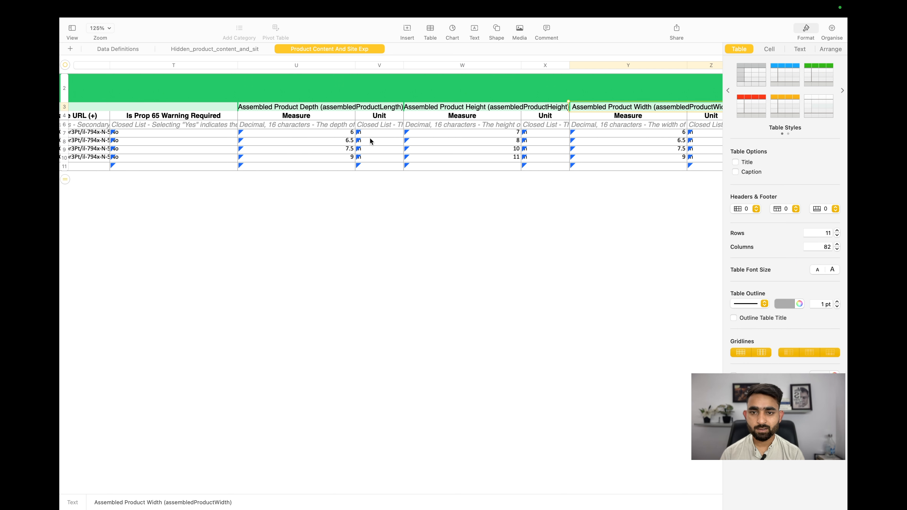
Examine the Color, Condition, Has Written Warranty, Material and Net Content entries, including each size's net content measure.
scroll(389, 187, "right", 10)
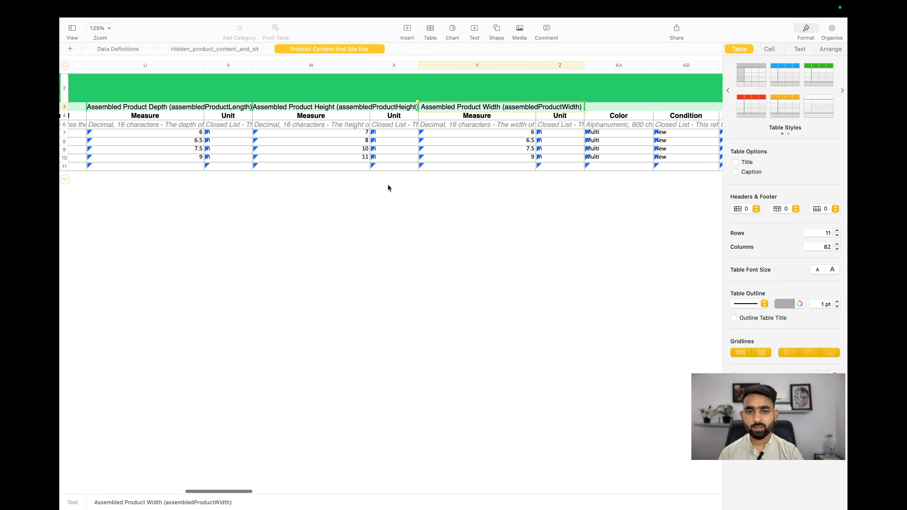
scroll(388, 187, "right", 2)
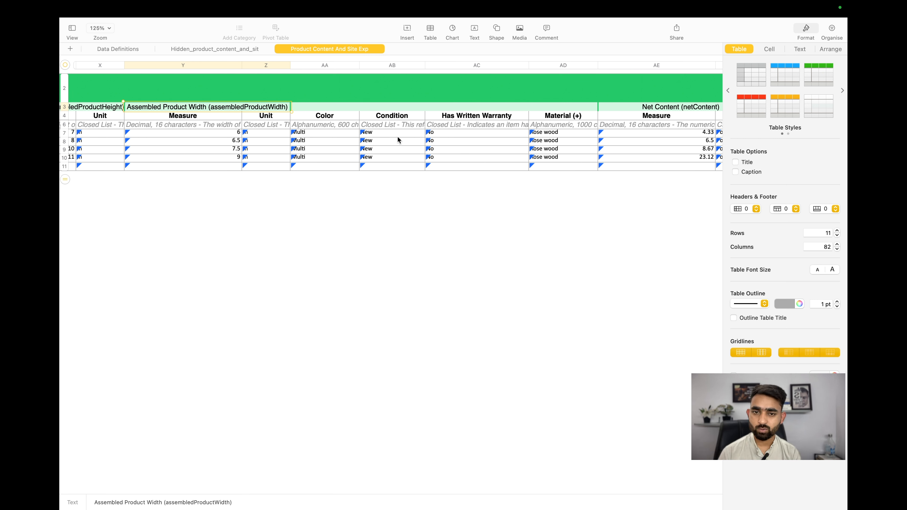
left_click(458, 119)
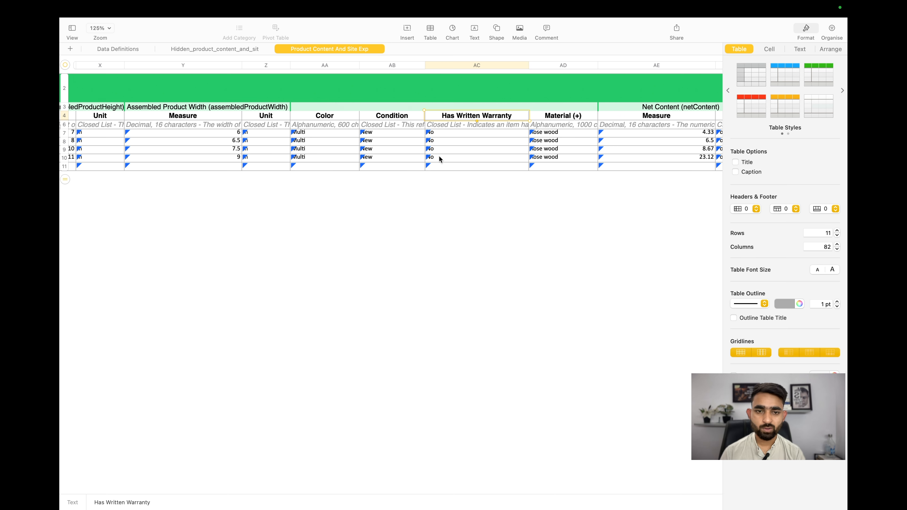
scroll(438, 156, "right", 5)
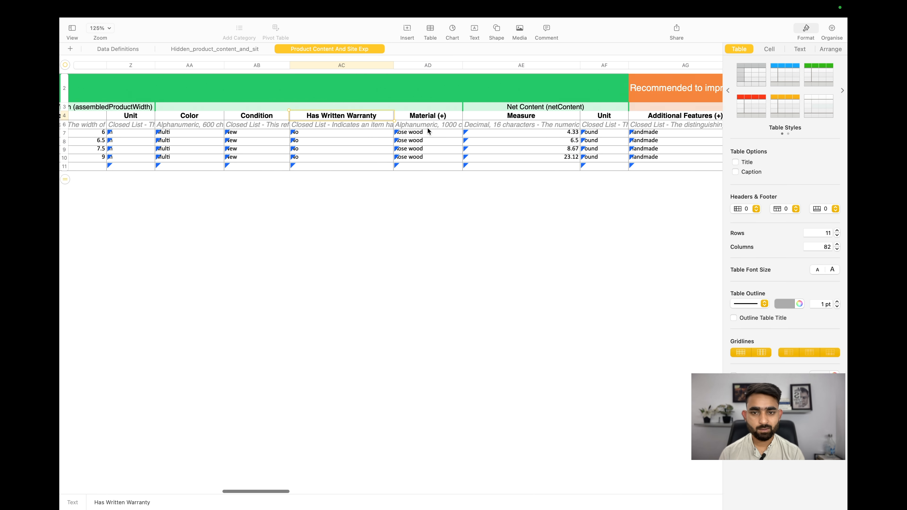
scroll(427, 177, "right", 3)
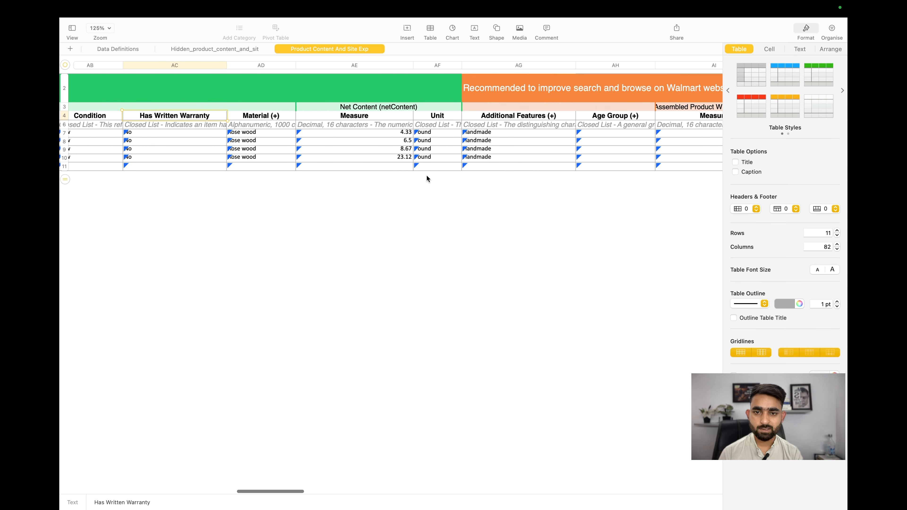
scroll(428, 178, "right", 1)
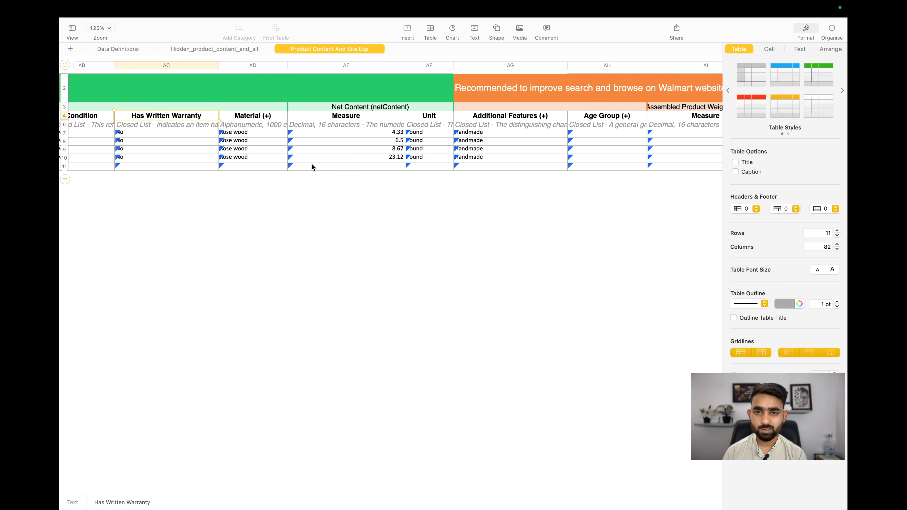
left_click(365, 138)
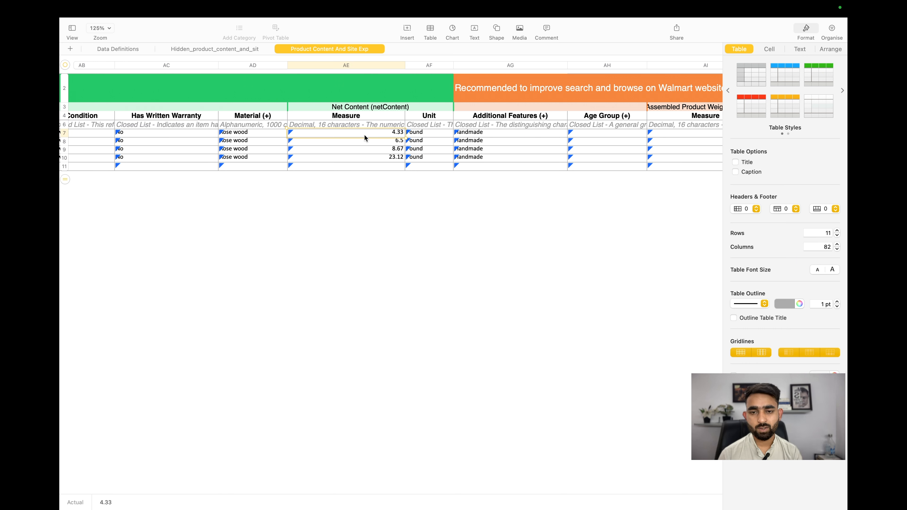
left_click(365, 140)
left_click(368, 150)
left_click(368, 156)
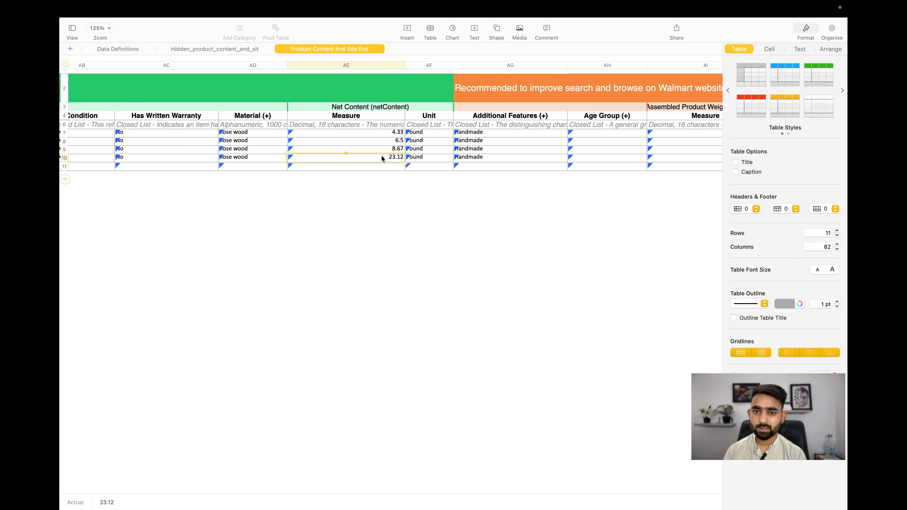
Review the Net Content Unit, Additional Features, Age Group and Assembled Product Weight columns for the urn variants.
scroll(385, 166, "right", 5)
left_click(316, 141)
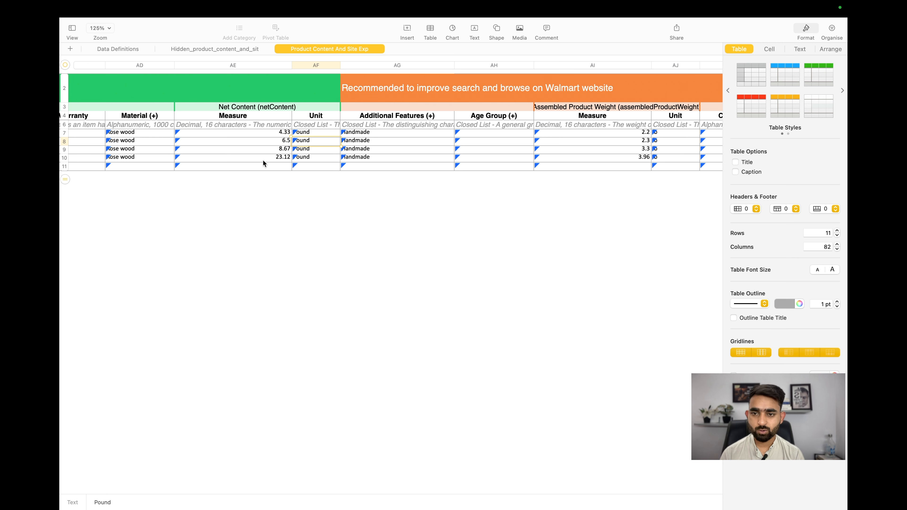
left_click(358, 209)
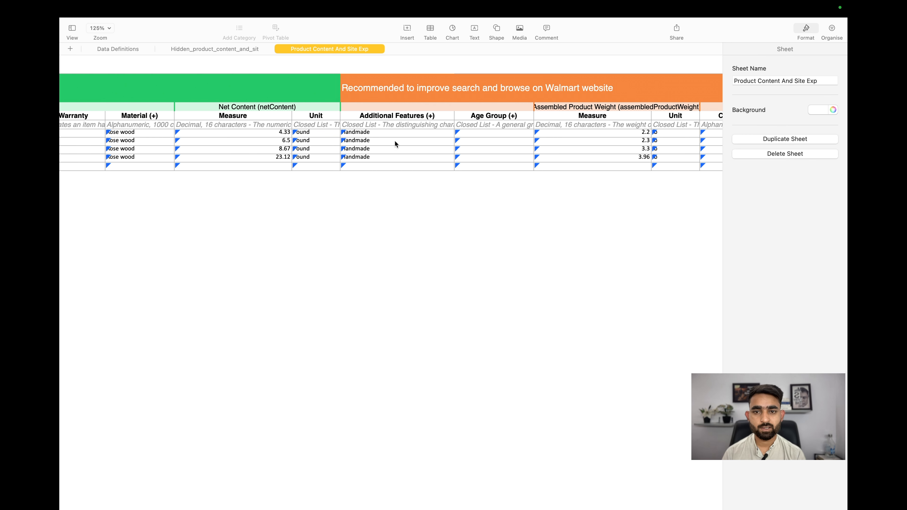
scroll(409, 142, "right", 4)
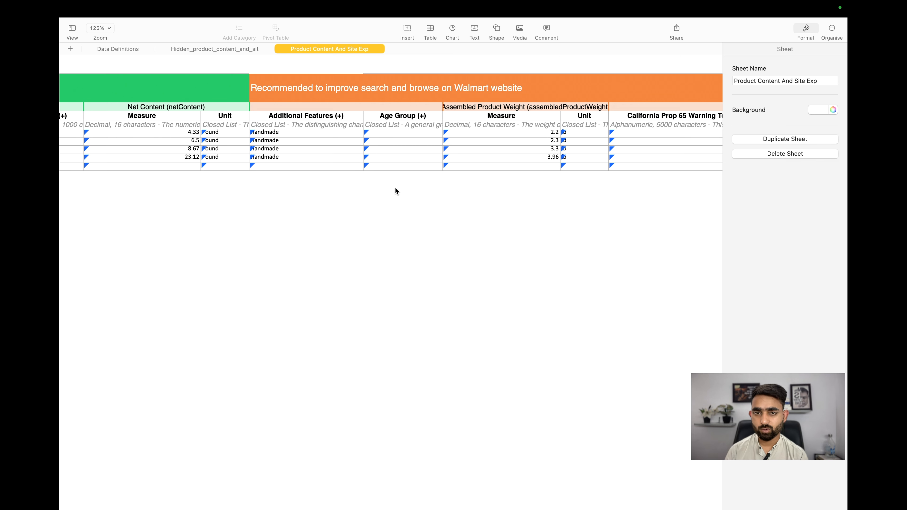
scroll(395, 188, "right", 8)
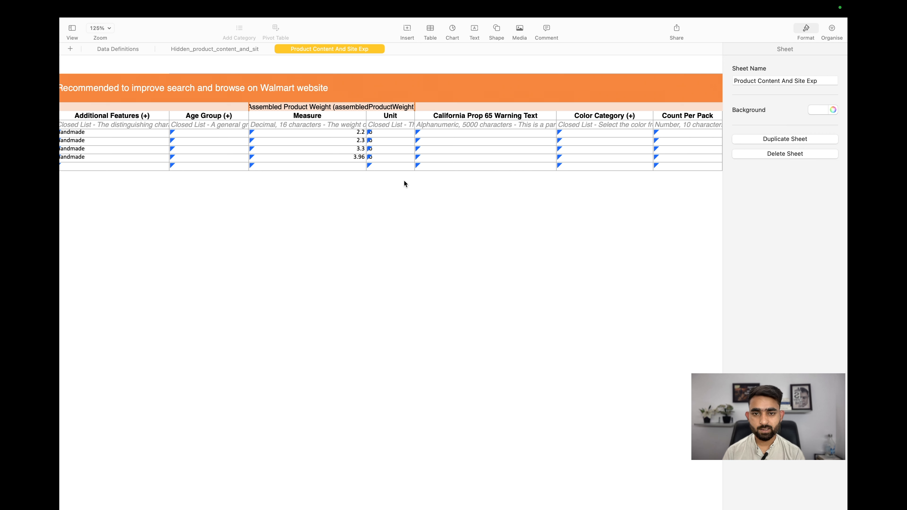
scroll(404, 180, "right", 3)
scroll(404, 180, "left", 3)
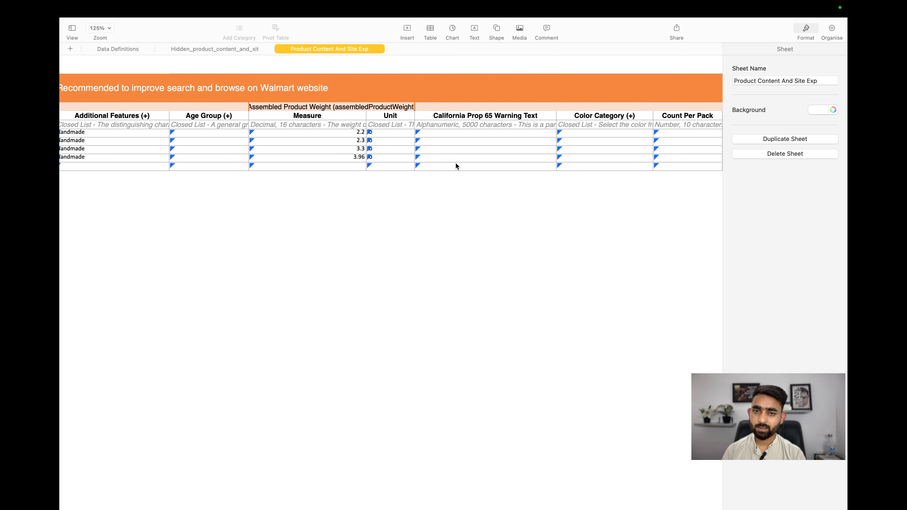
Check the Color Category, Count Per Pack, Cremation Urn Type, Gender and Manufacturer Name columns of the urn listings.
scroll(455, 163, "right", 10)
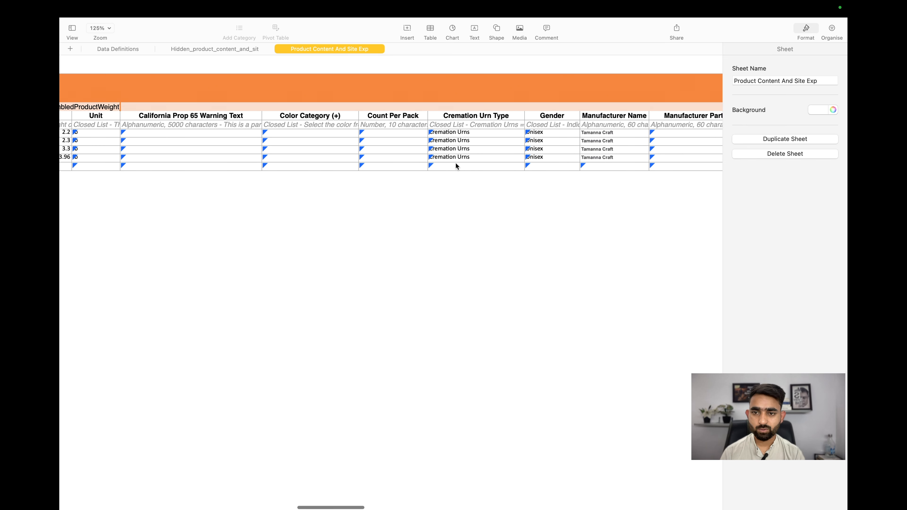
scroll(289, 163, "right", 3)
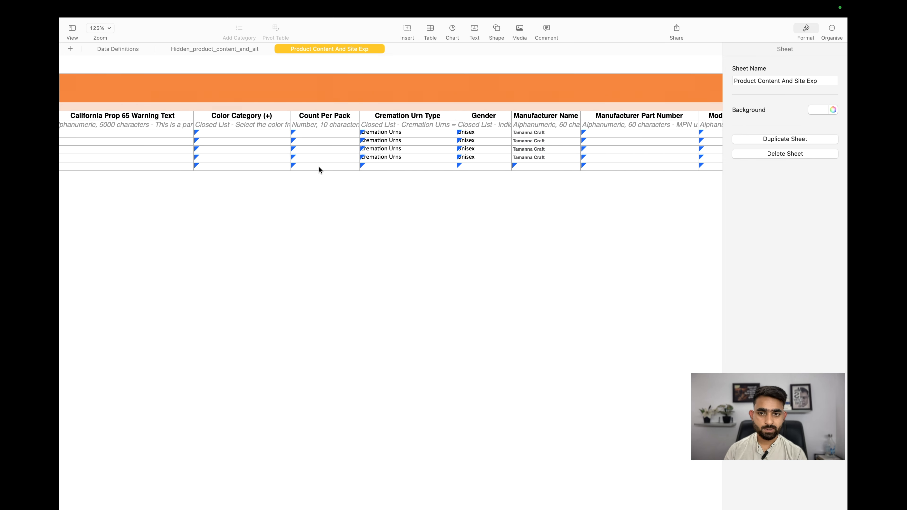
scroll(319, 167, "right", 4)
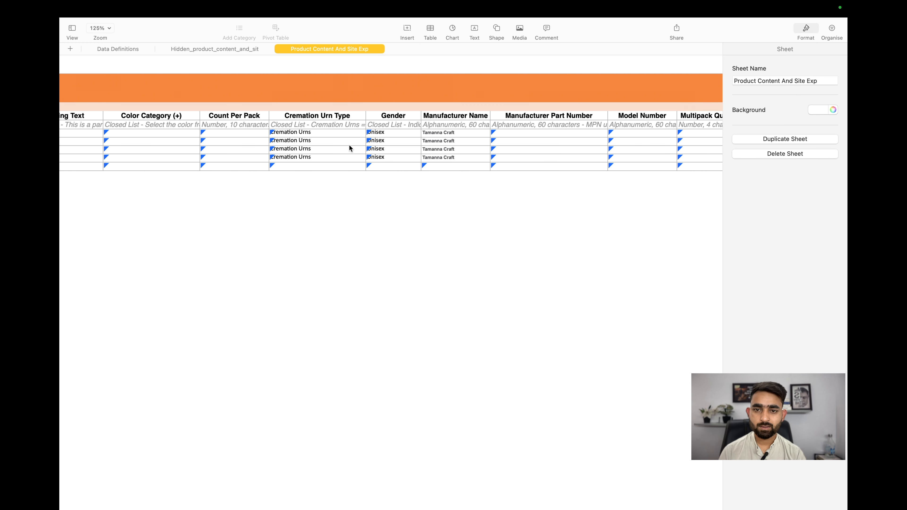
scroll(350, 147, "right", 5)
scroll(349, 147, "left", 1)
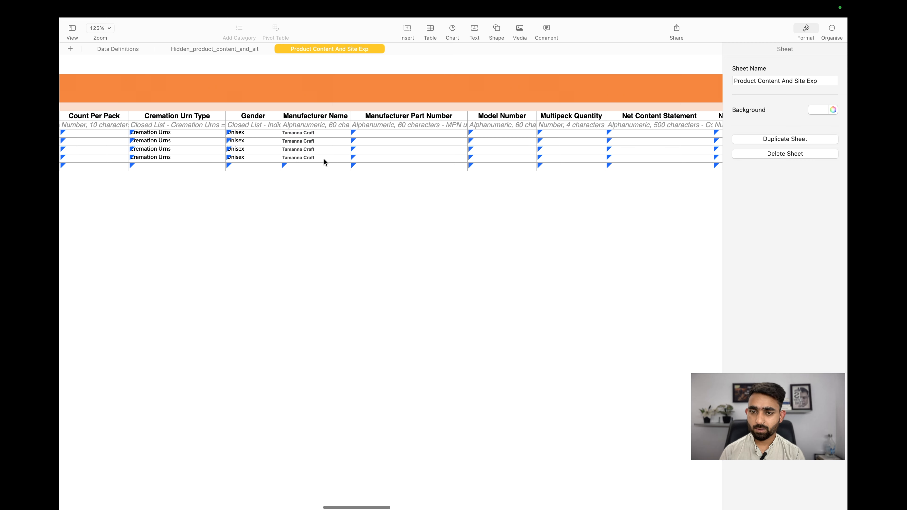
scroll(324, 160, "right", 3)
scroll(324, 164, "right", 2)
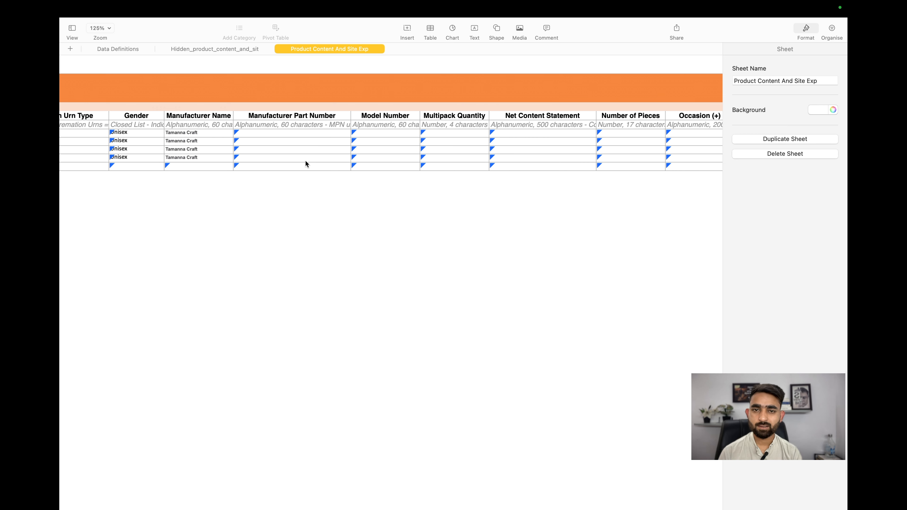
Examine the columns from Manufacturer Part Number to Sports Team, focusing on how Size is filled in for each variant.
scroll(305, 163, "right", 9)
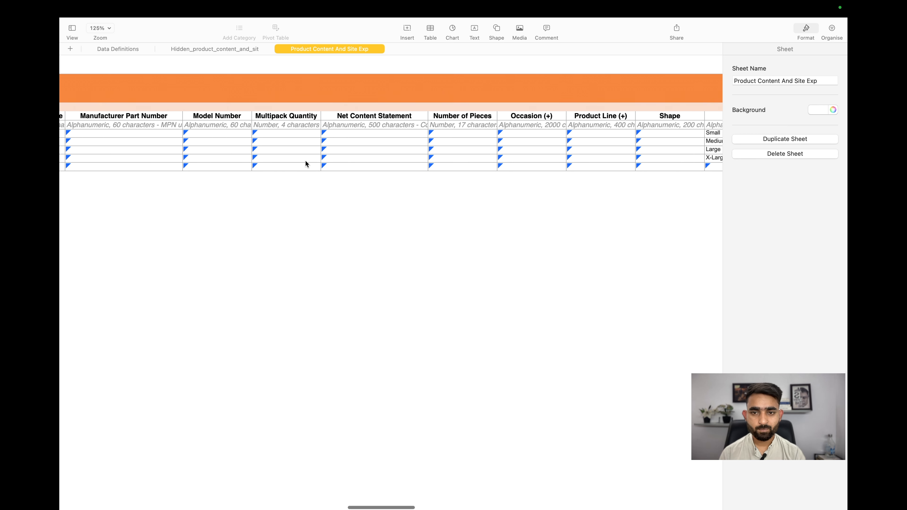
scroll(305, 164, "right", 4)
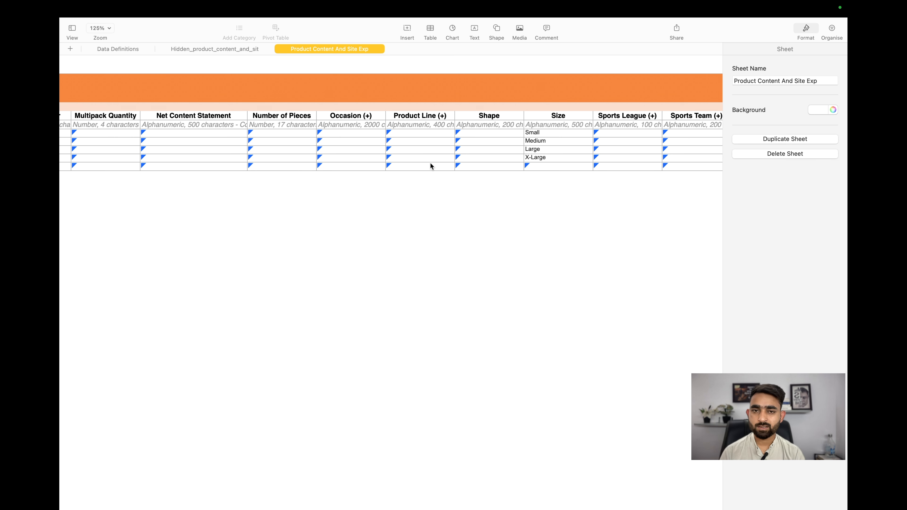
scroll(430, 165, "right", 2)
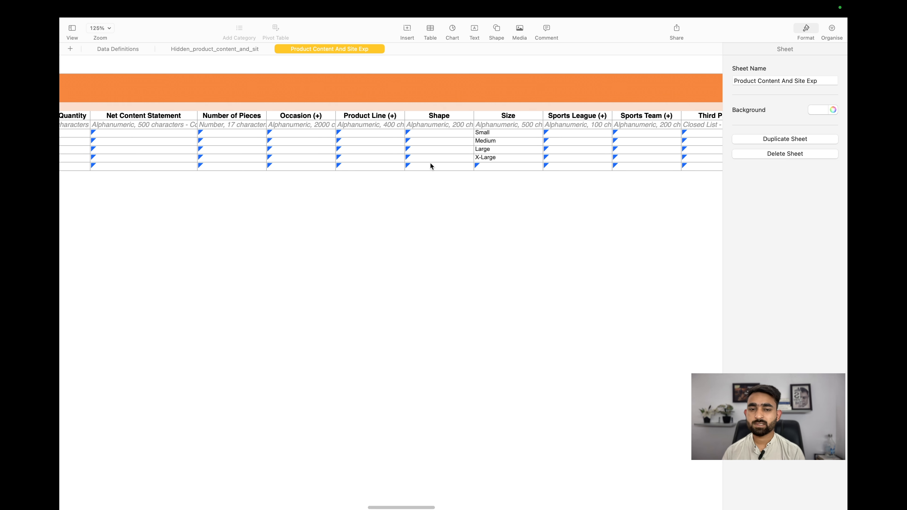
scroll(430, 163, "right", 6)
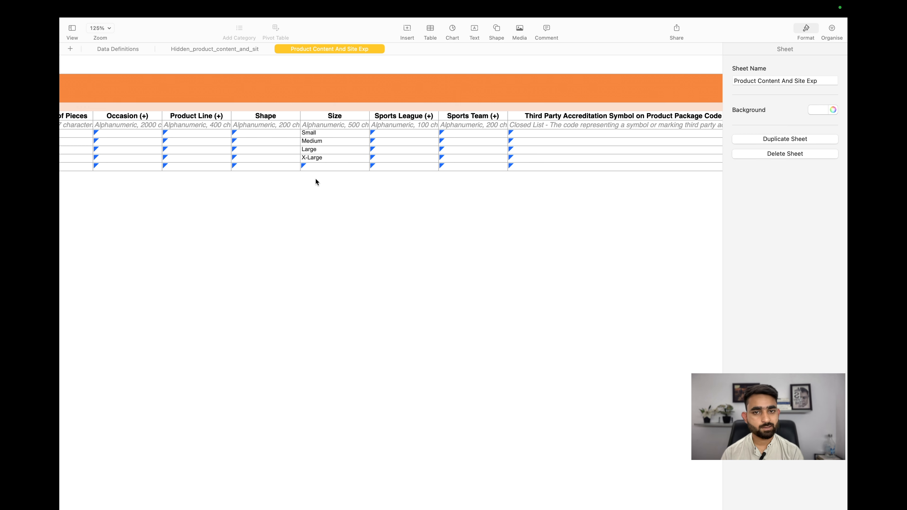
scroll(315, 180, "right", 5)
Examine how the Variant Group ID, Variant Attribute Names and Is Primary Variant columns link the urn sizes.
scroll(315, 180, "right", 20)
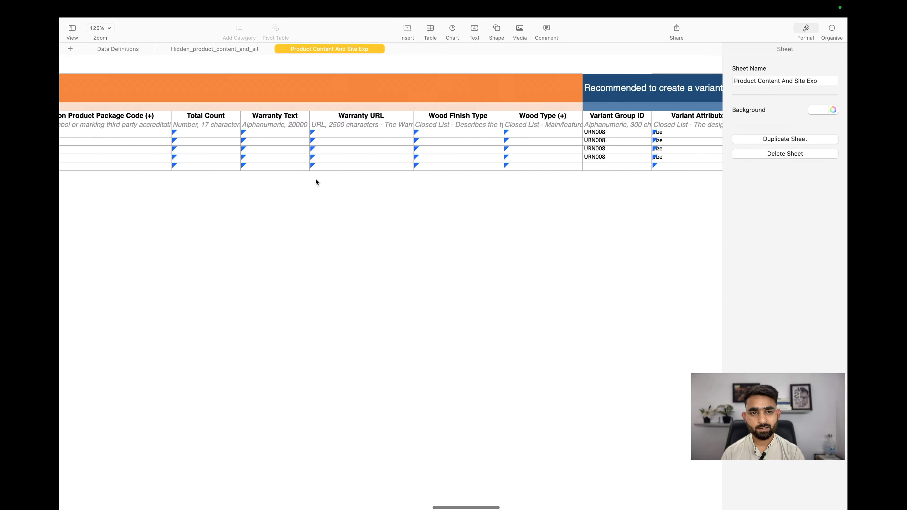
scroll(315, 182, "right", 8)
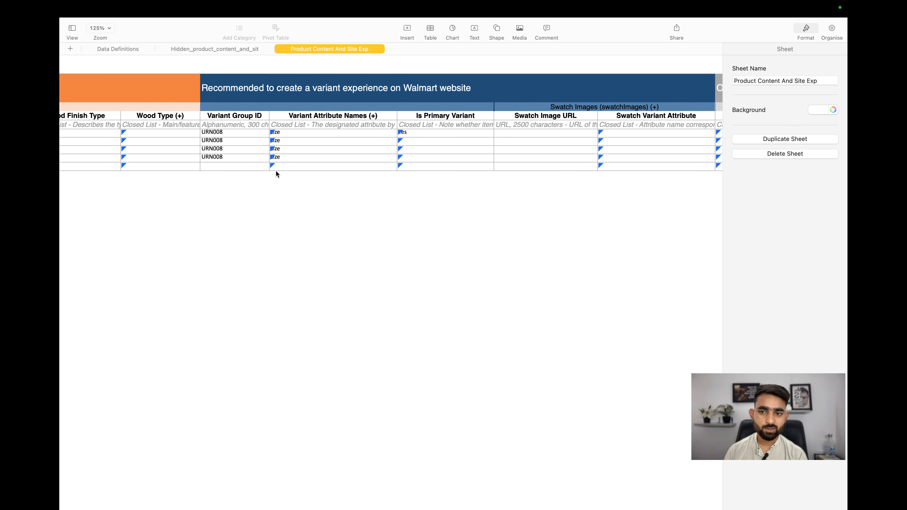
left_click(445, 118)
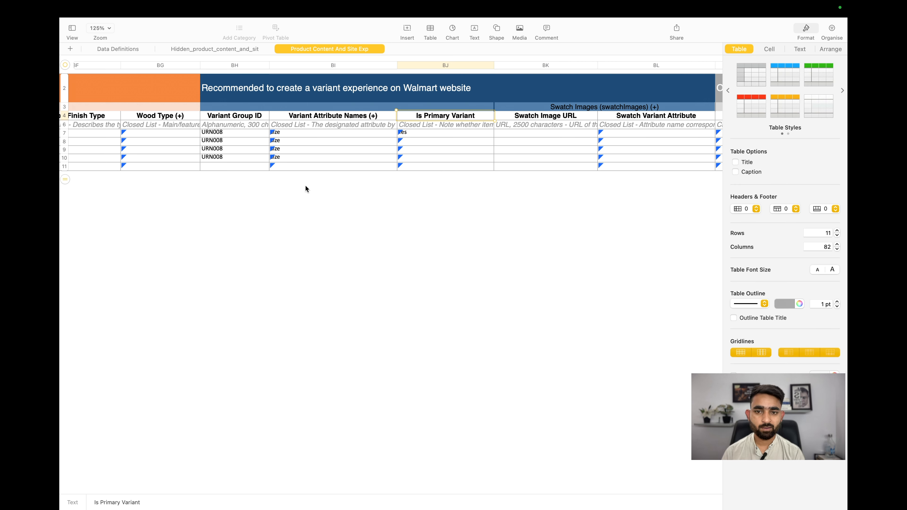
left_click(419, 134)
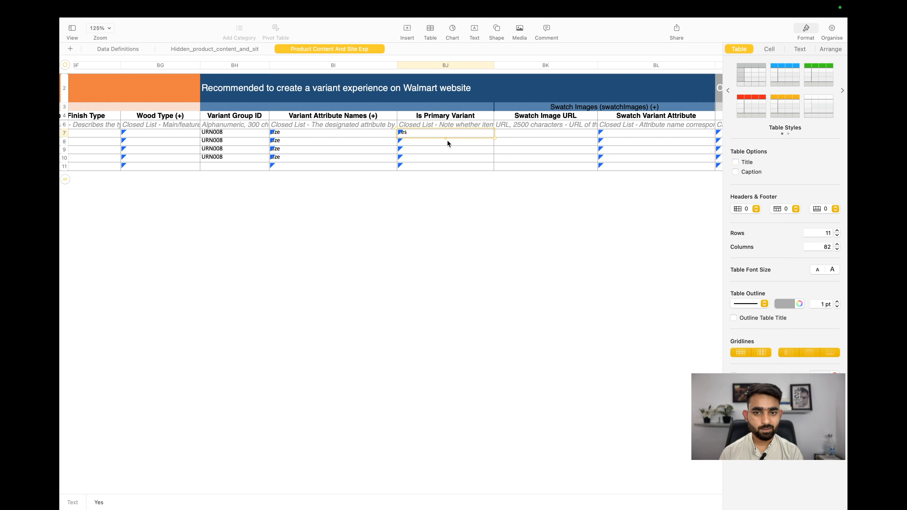
left_click(442, 118)
left_click(419, 133)
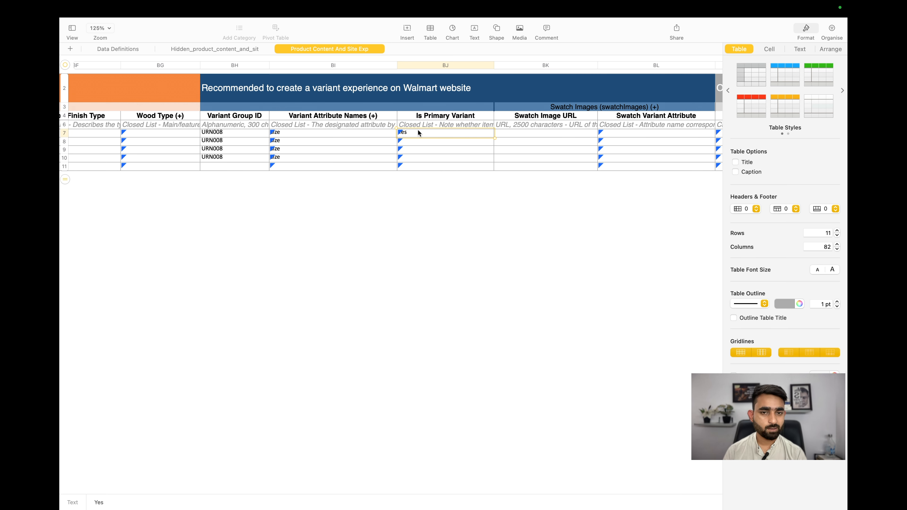
Look through the optional columns up to SKU Update and return to the SKU column at the start of the sheet.
scroll(419, 132, "right", 8)
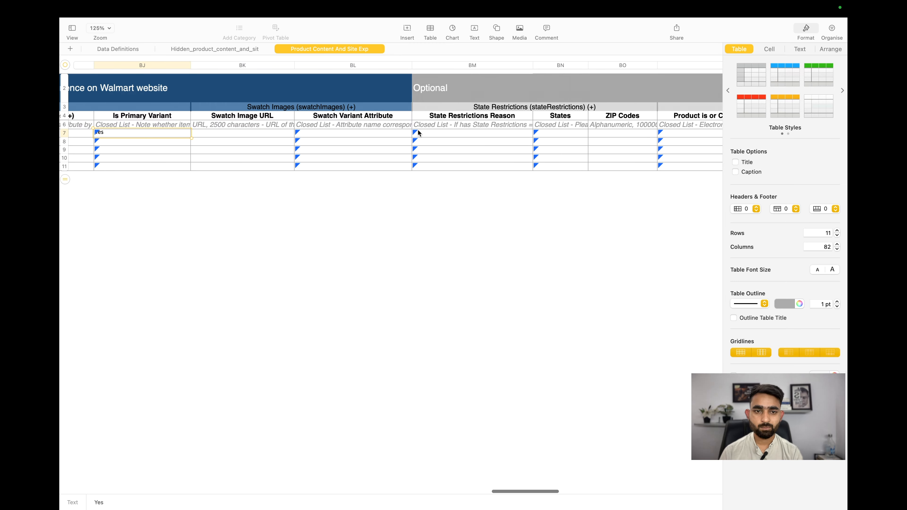
scroll(419, 132, "right", 10)
scroll(418, 133, "right", 10)
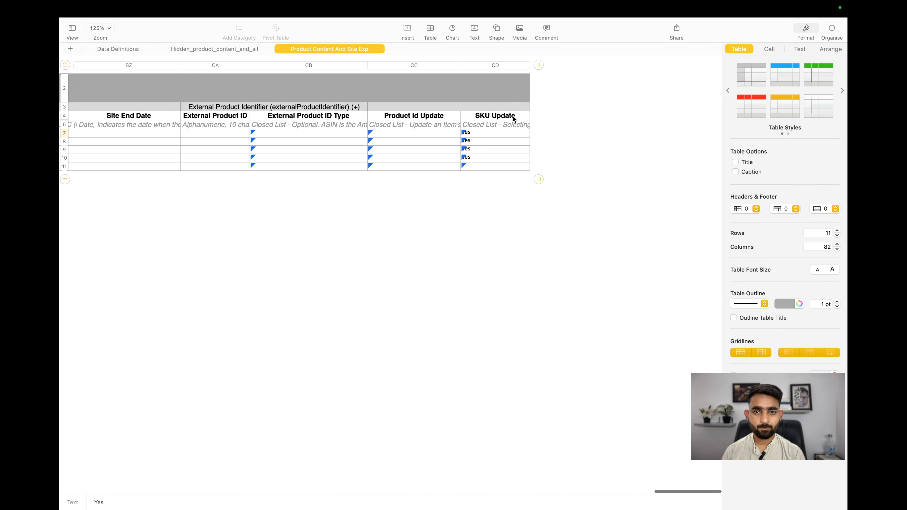
left_click(501, 120)
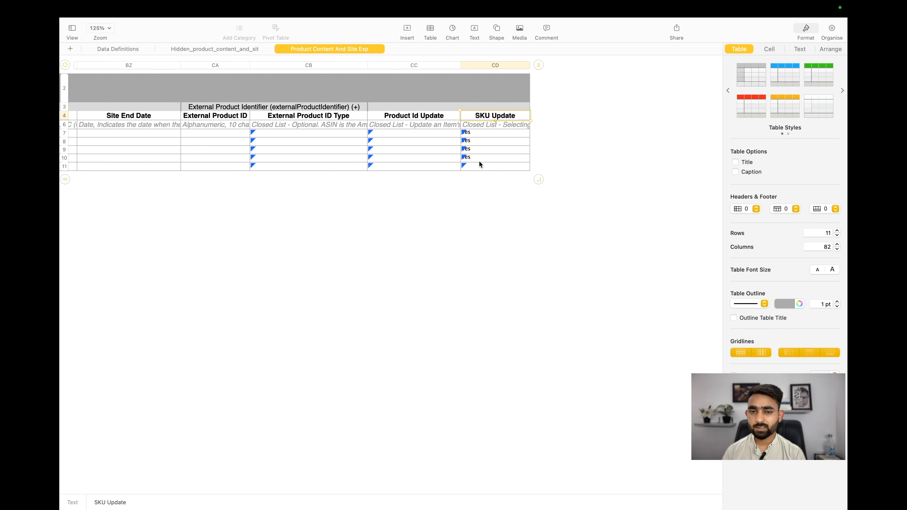
scroll(489, 224, "left", 20)
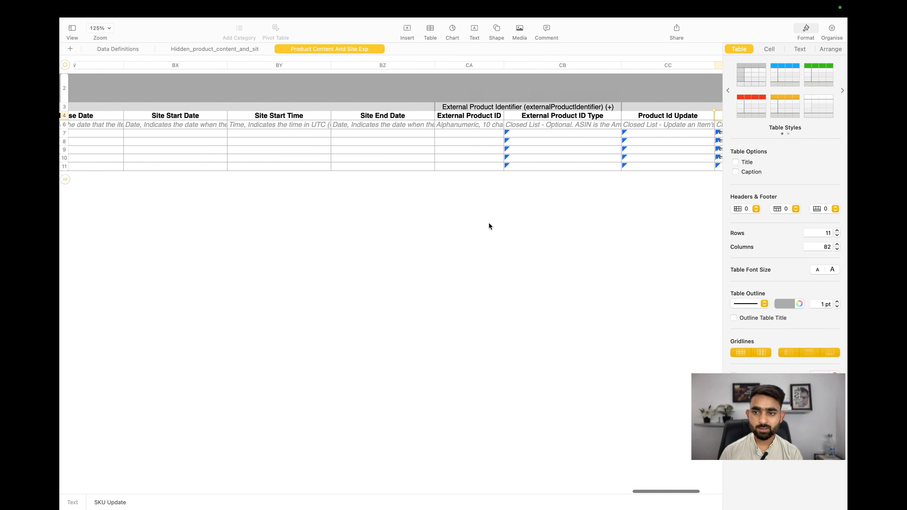
scroll(489, 223, "left", 15)
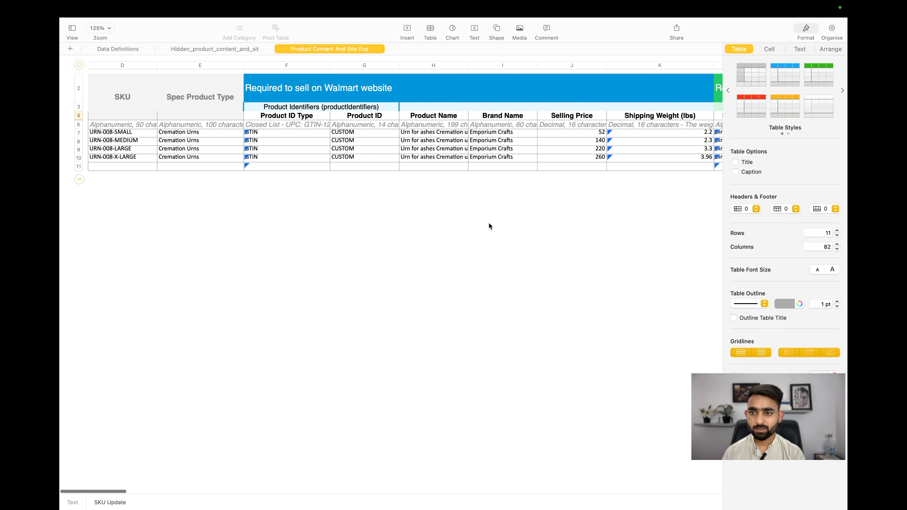
Switch to Walmart Seller Center and open the catalog's Add Items page.
left_click(404, 335)
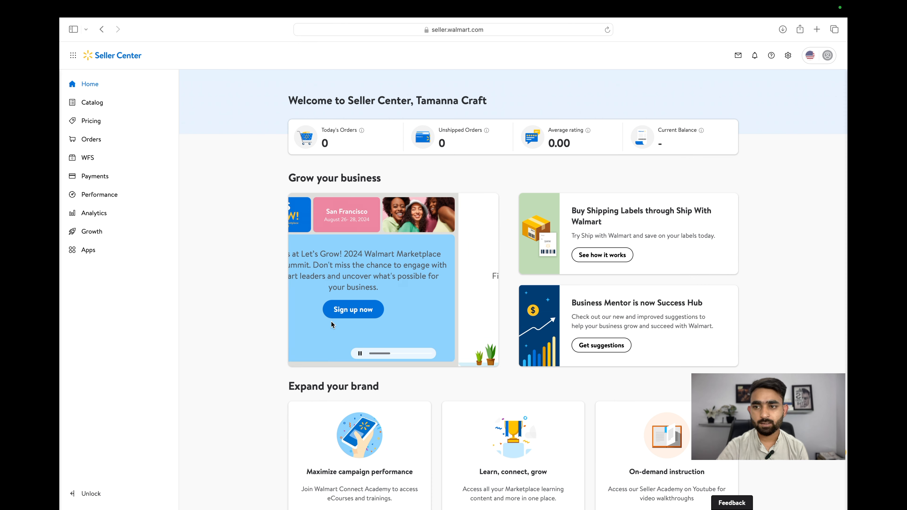
left_click(115, 108)
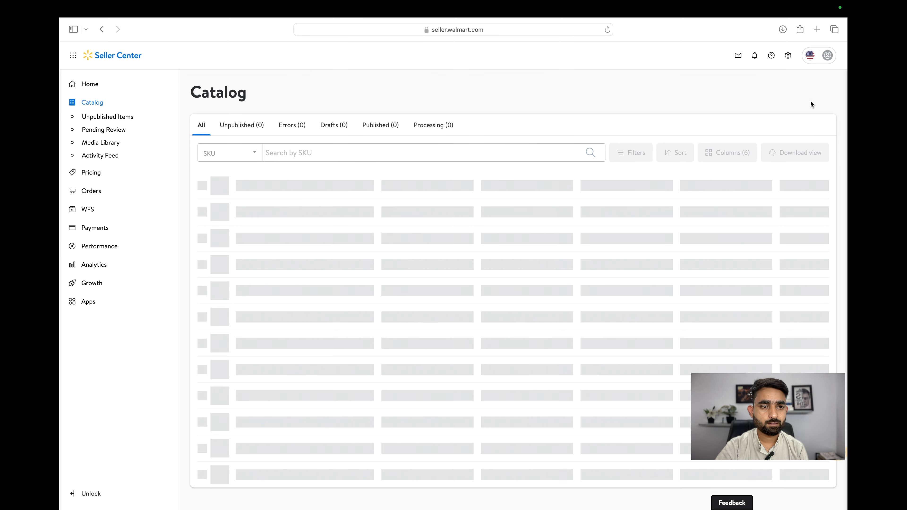
left_click(810, 98)
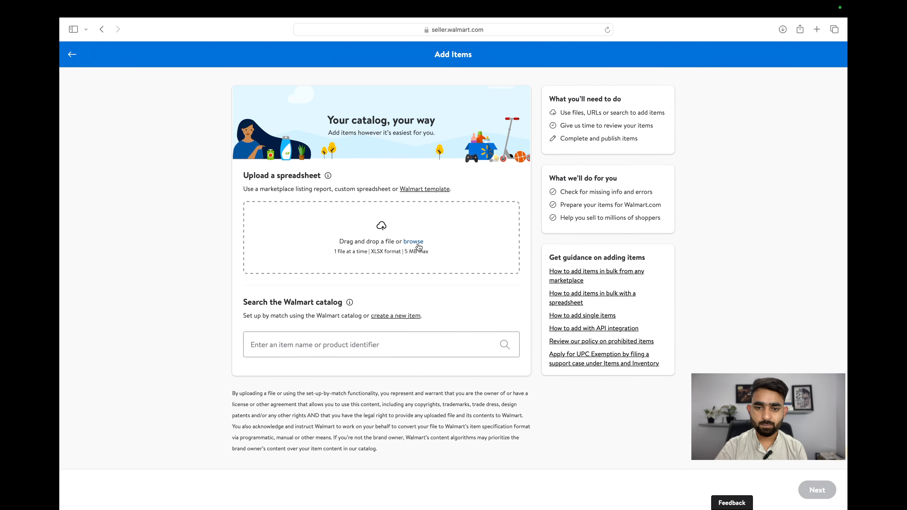
Upload the completed omni-marketplace-en-external-5.0.20240517-04_08_27.xlsx spreadsheet from the Desktop and import its items.
left_click(413, 242)
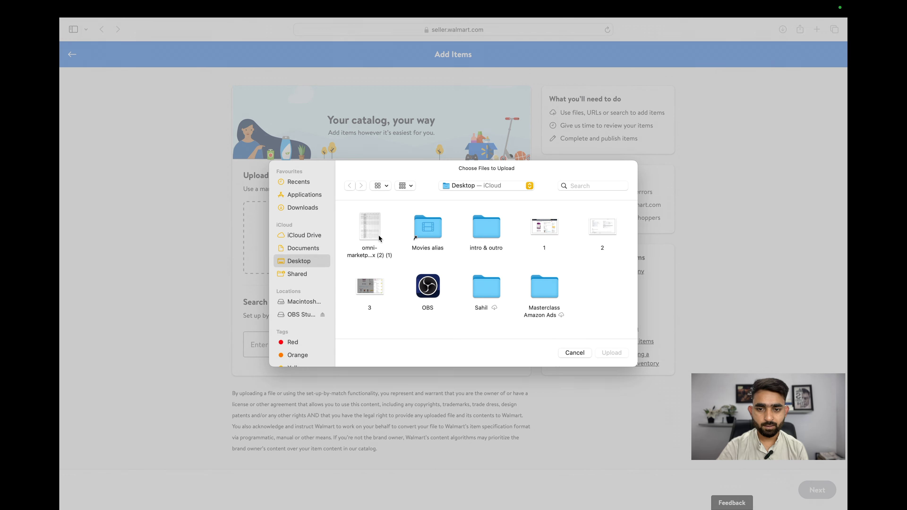
double_click(372, 232)
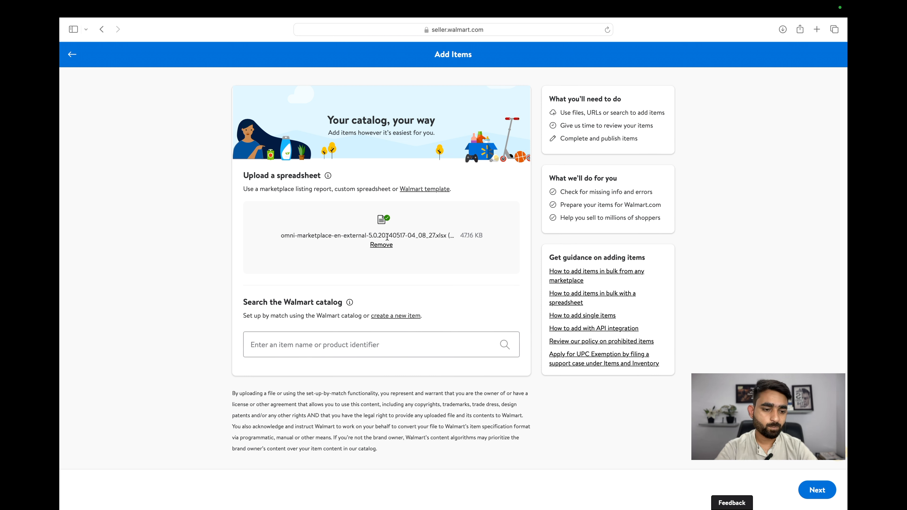
mouse_move(847, 509)
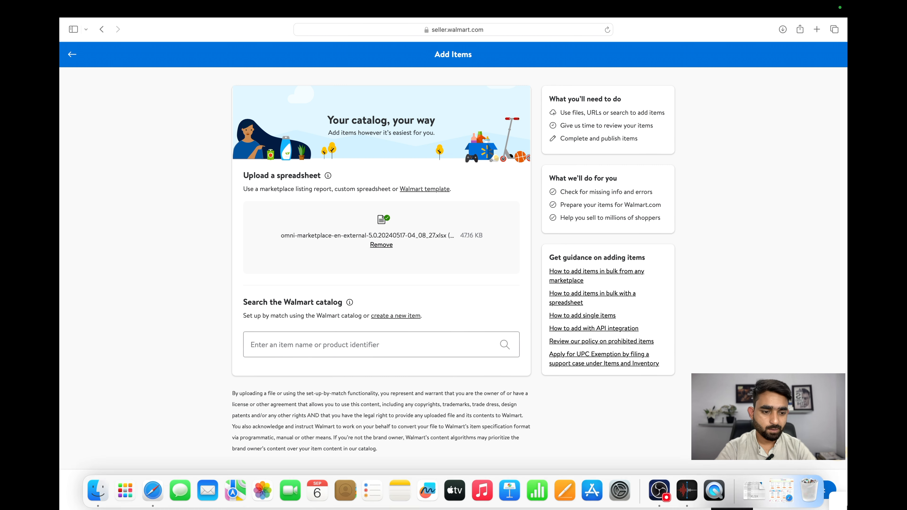
left_click(812, 492)
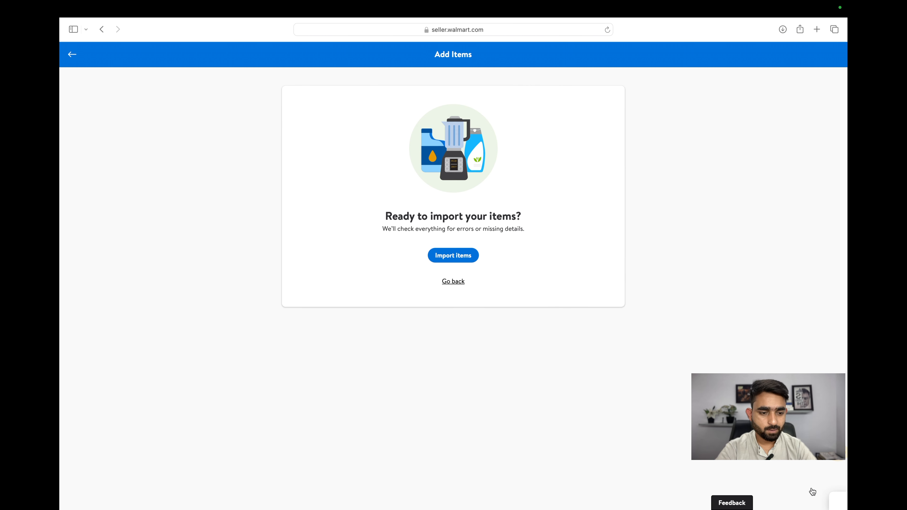
left_click(444, 259)
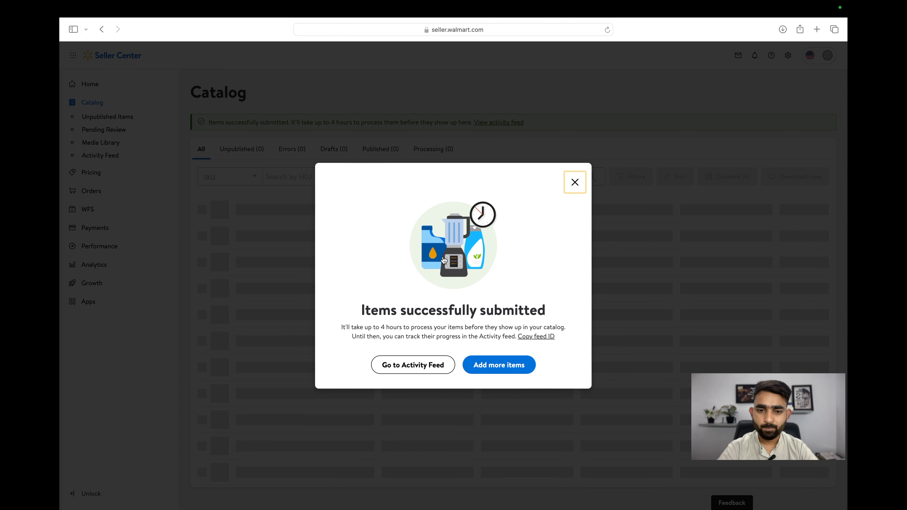
Read the submission confirmation for the imported items, including the stated processing time.
double_click(452, 303)
triple_click(452, 304)
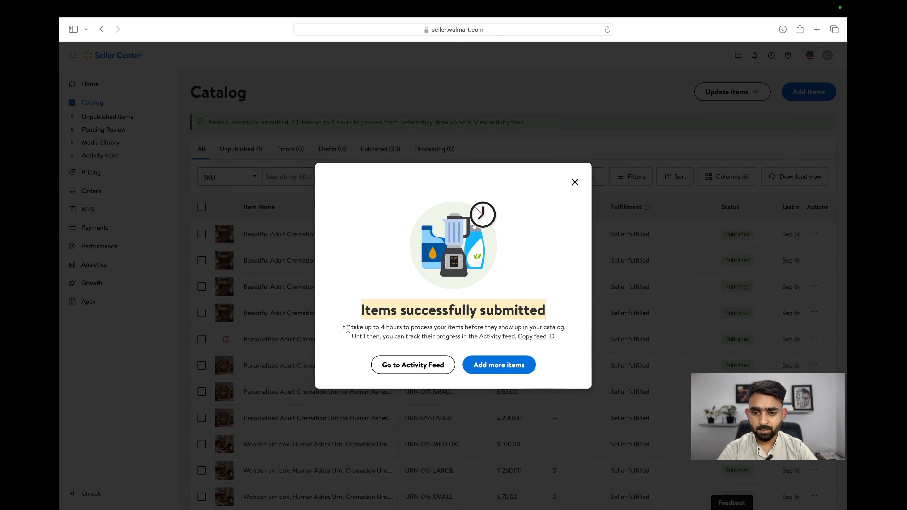
left_click_drag(342, 328, 410, 327)
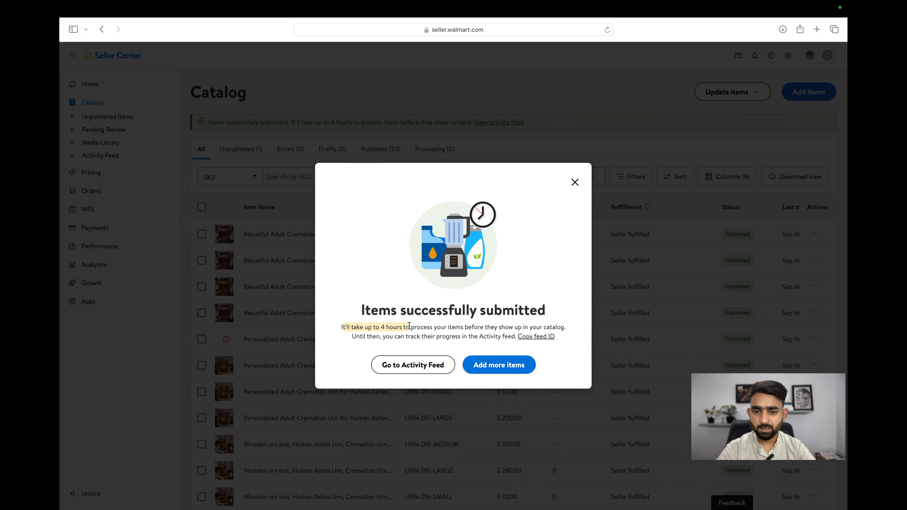
left_click(422, 328)
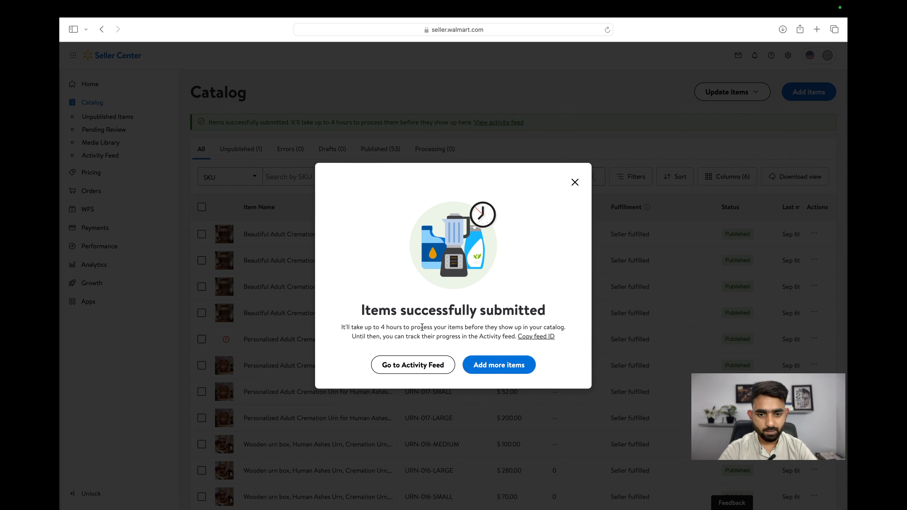
Open the Activity Feed from the submission confirmation and check the newest upload's feed type, fulfillment and status.
left_click_drag(369, 338, 478, 337)
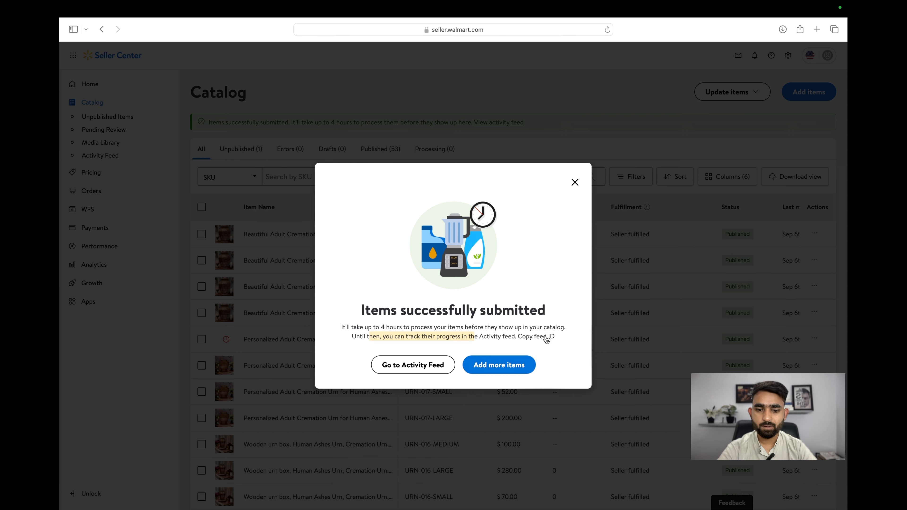
left_click(423, 364)
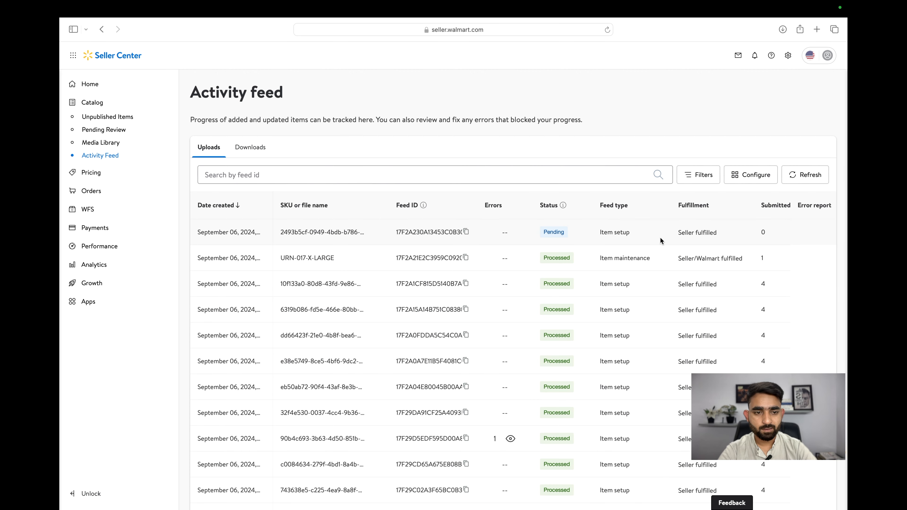
left_click_drag(601, 232, 695, 237)
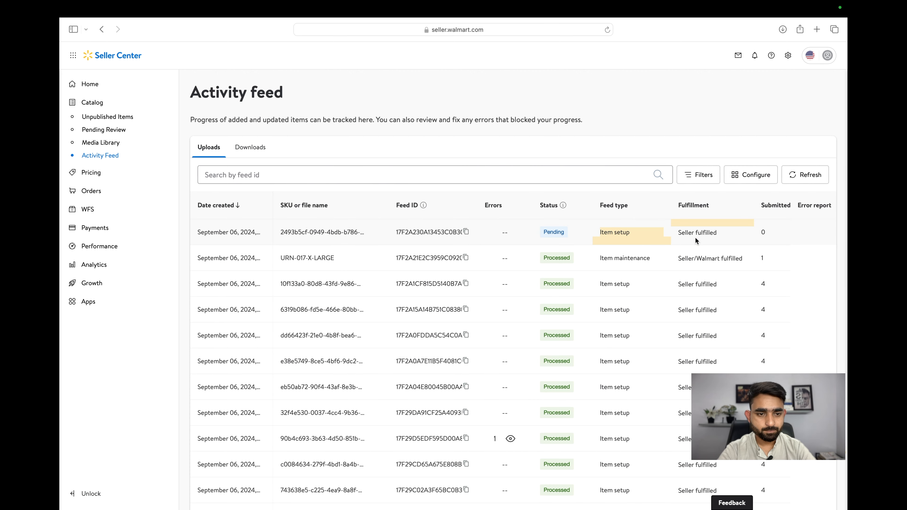
triple_click(705, 233)
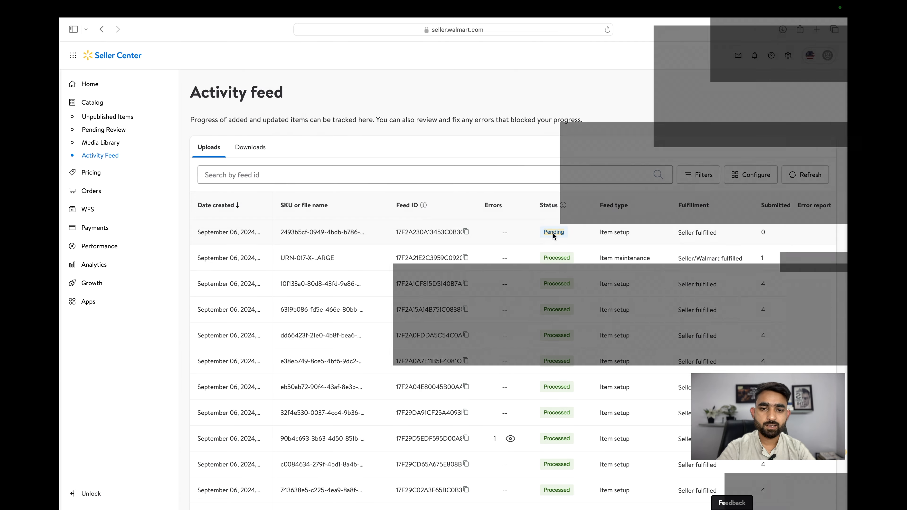
double_click(553, 233)
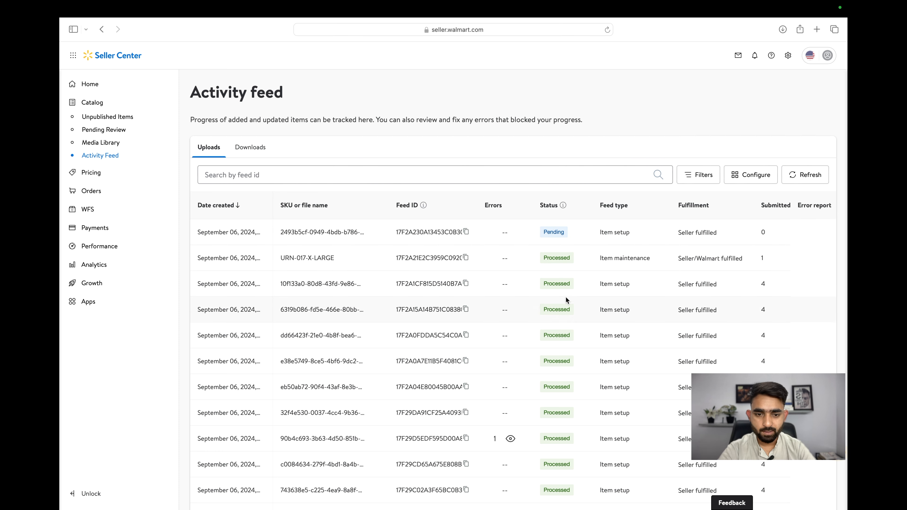
Look through the earlier uploads for their error entries and statuses, and return to the newest upload.
scroll(568, 319, "down", 2)
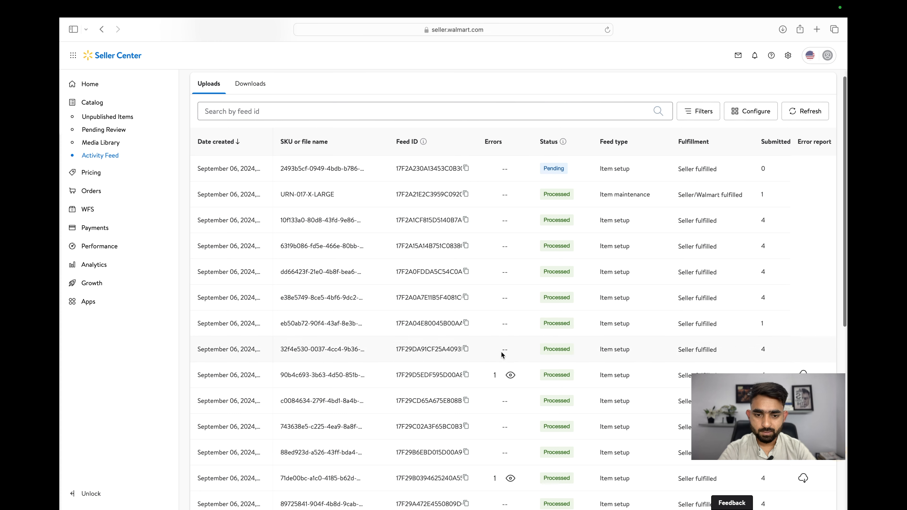
scroll(494, 376, "right", 1)
scroll(494, 376, "down", 4)
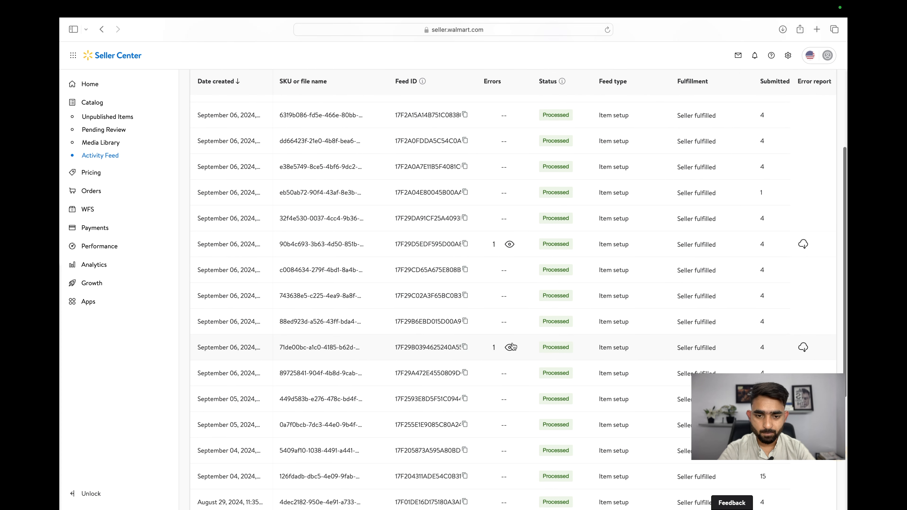
scroll(509, 348, "up", 6)
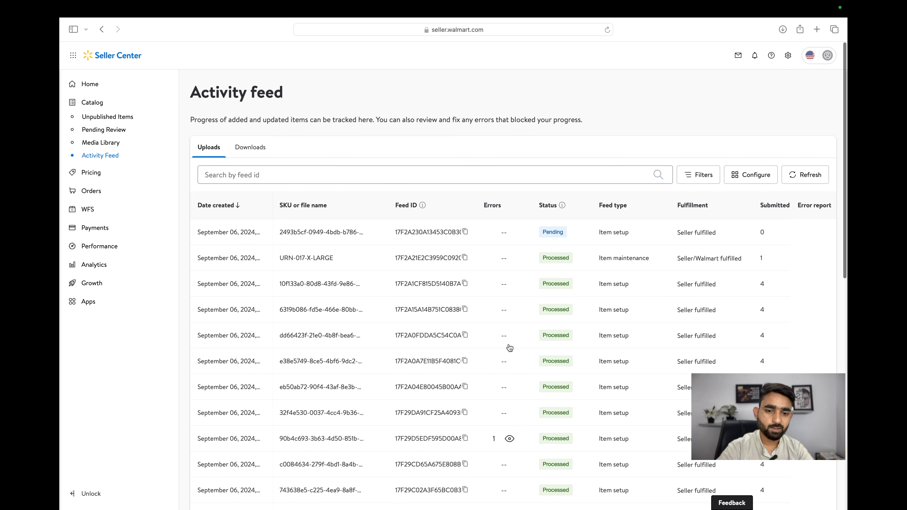